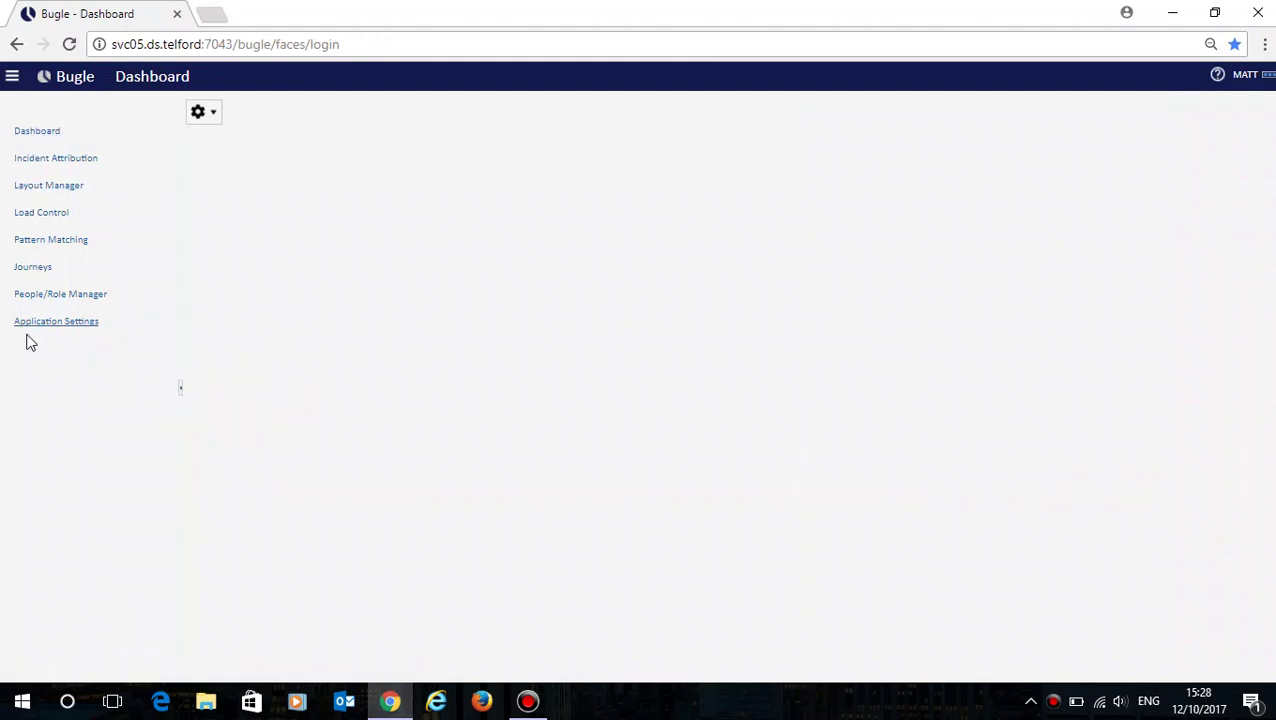
Add the Cache Manager screen from the Administration group to the favourites and check it in the favourites list
left_click(11, 78)
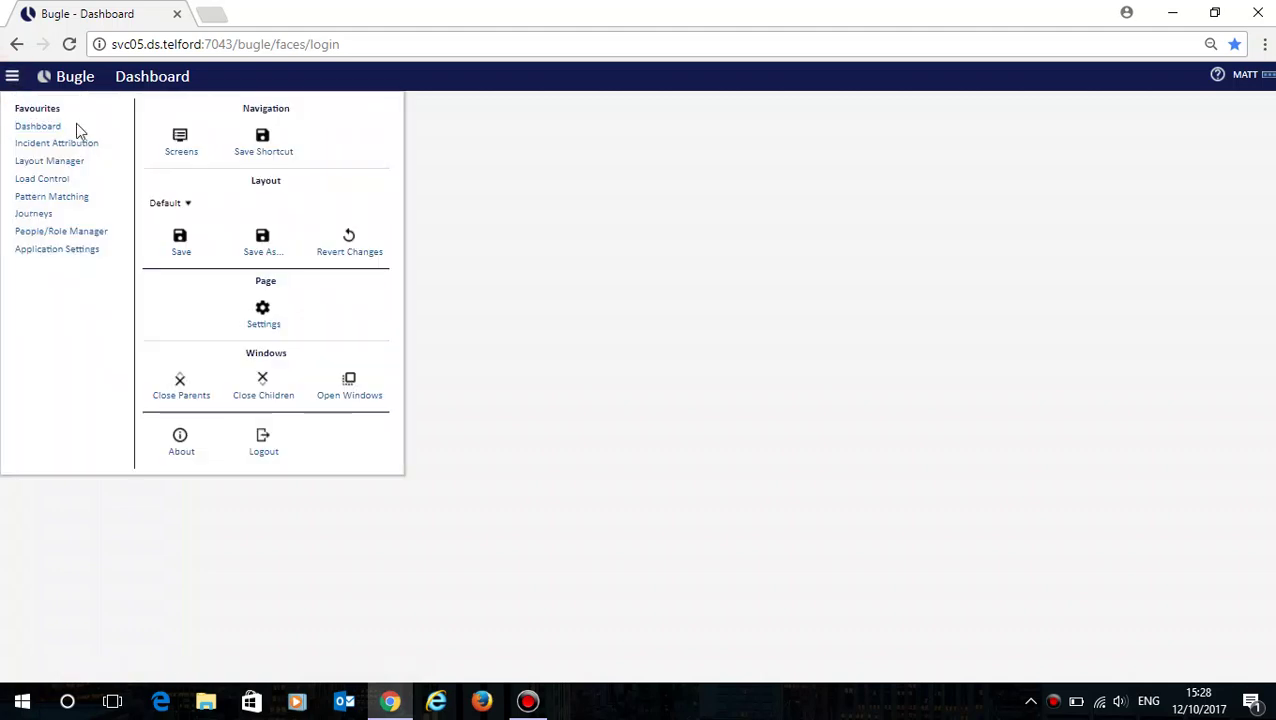
left_click(185, 149)
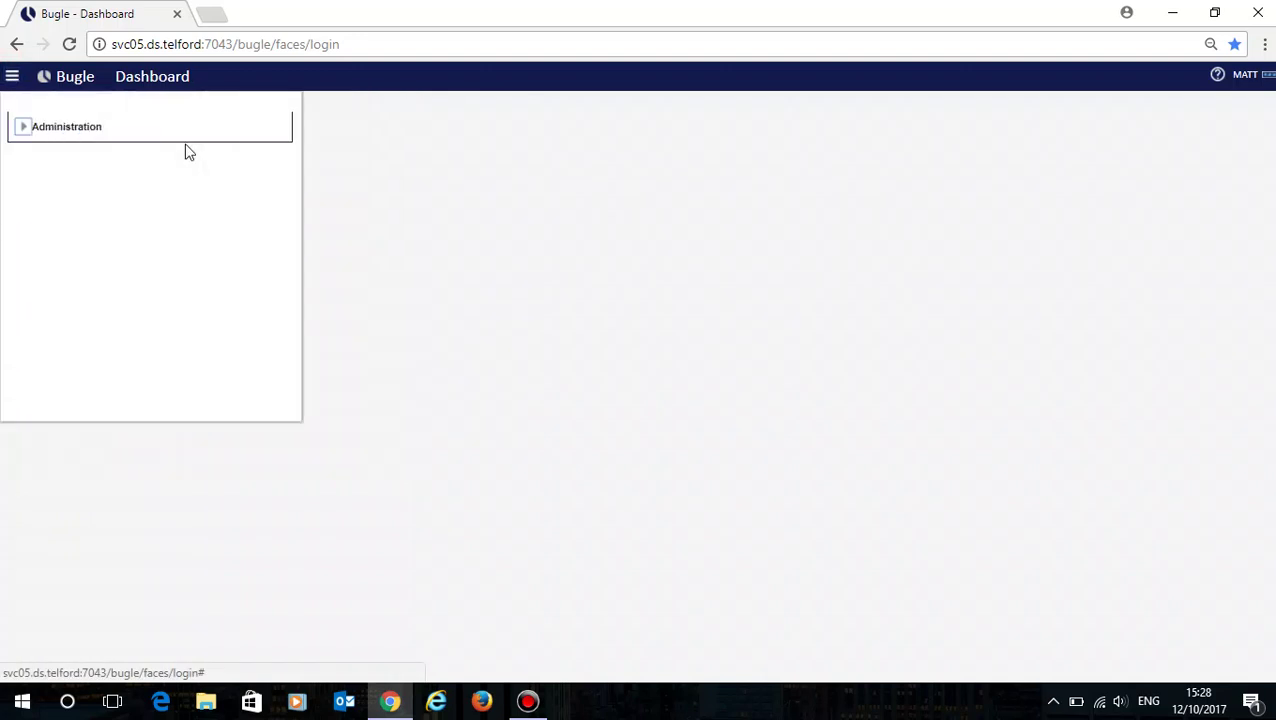
left_click(24, 130)
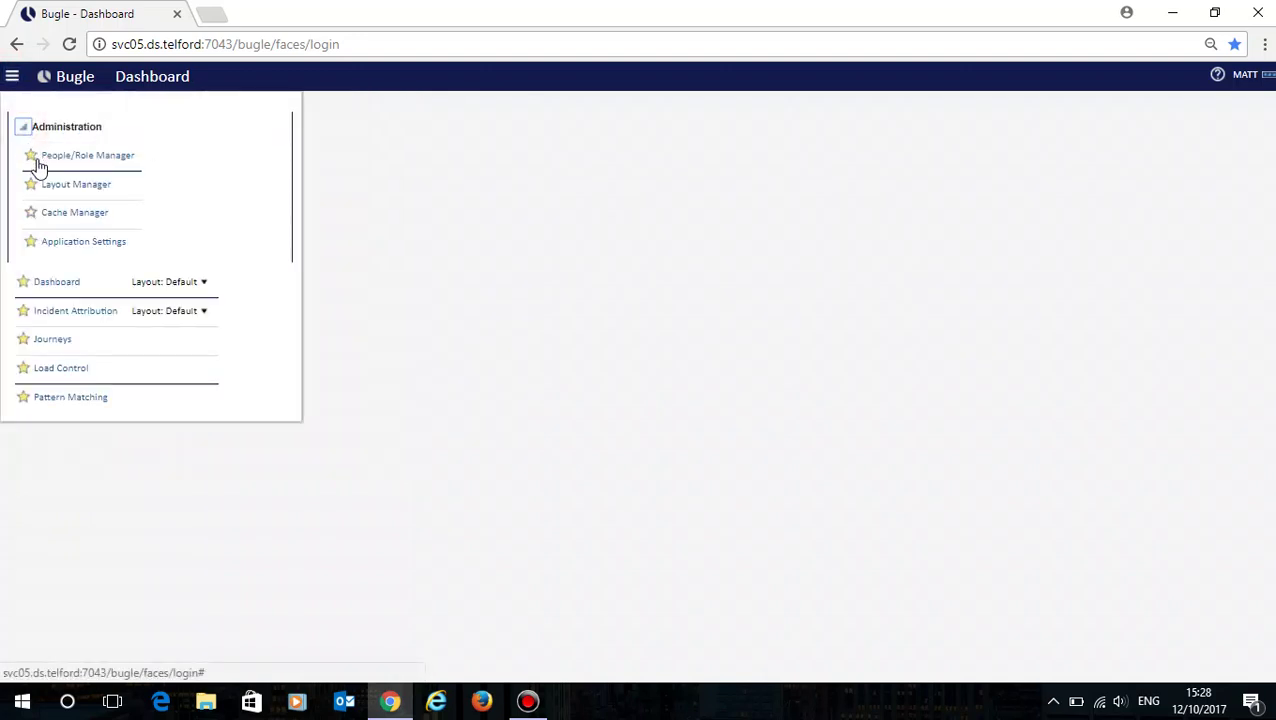
left_click(32, 213)
left_click(12, 78)
left_click(12, 77)
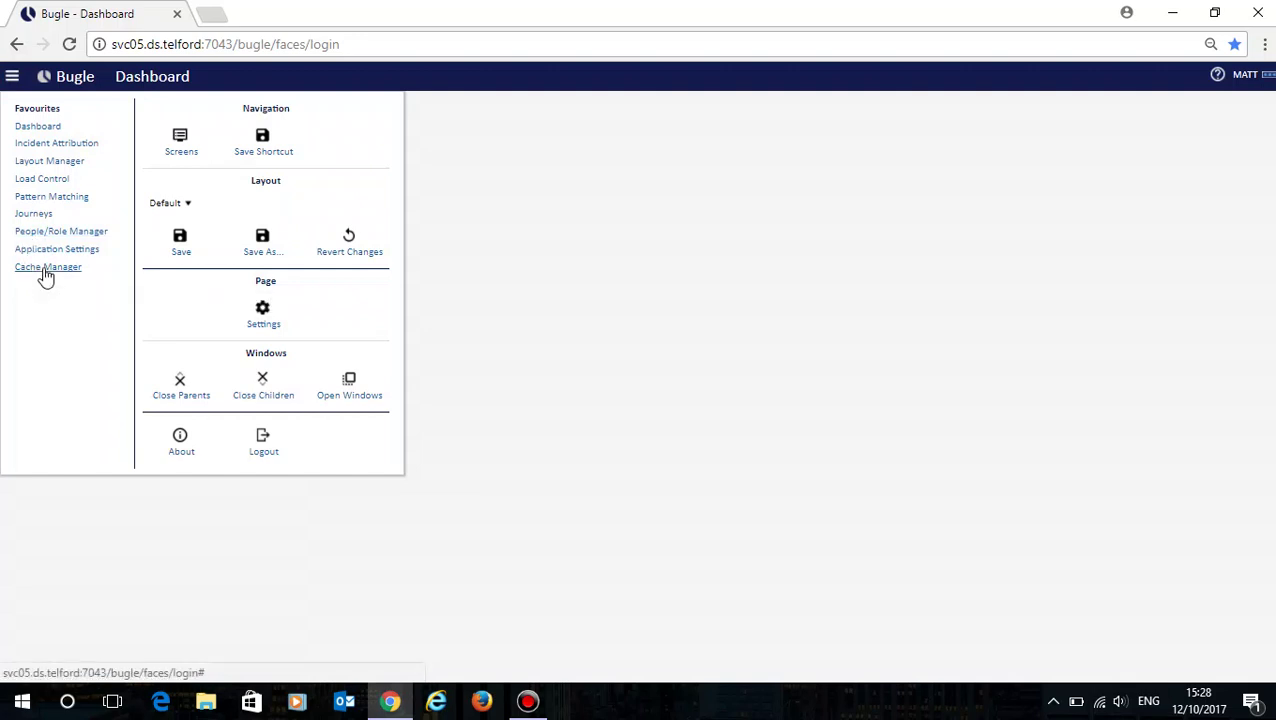
left_click(62, 510)
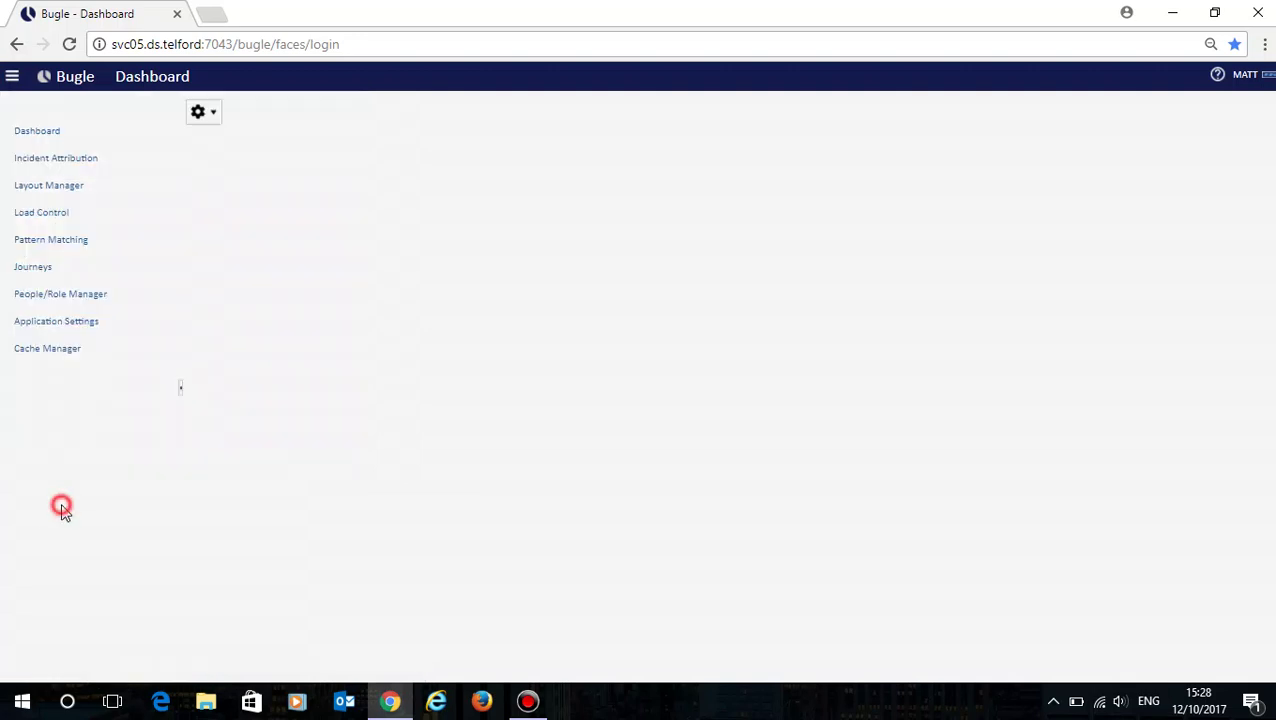
Collapse the favourites side pane and load the saved dashboard layout Line of Route PPM&RT
left_click(179, 393)
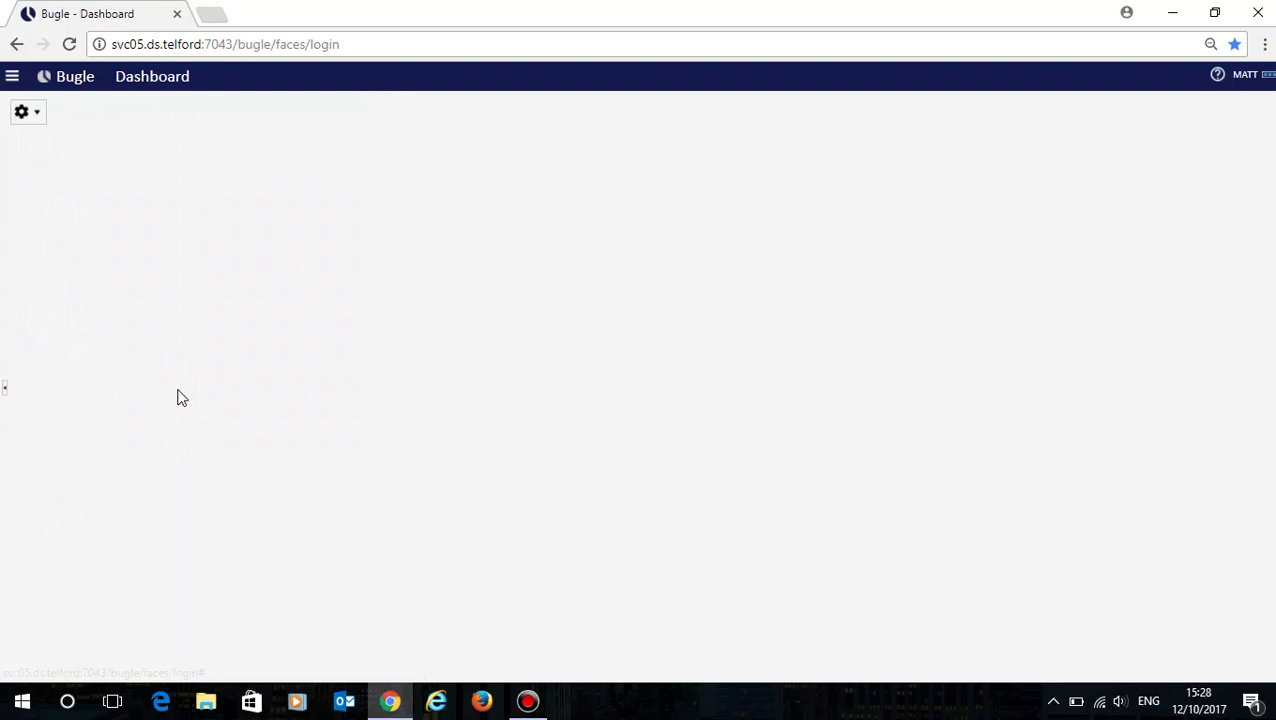
left_click(35, 113)
left_click(12, 77)
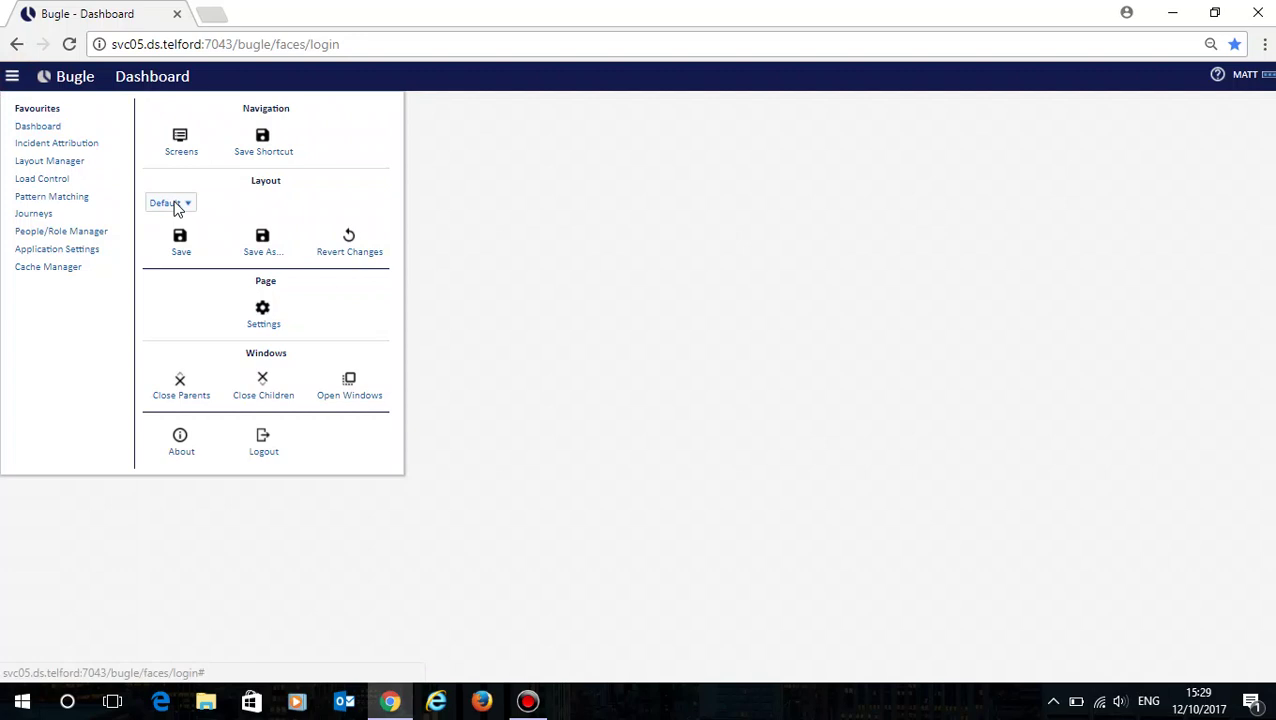
left_click(175, 205)
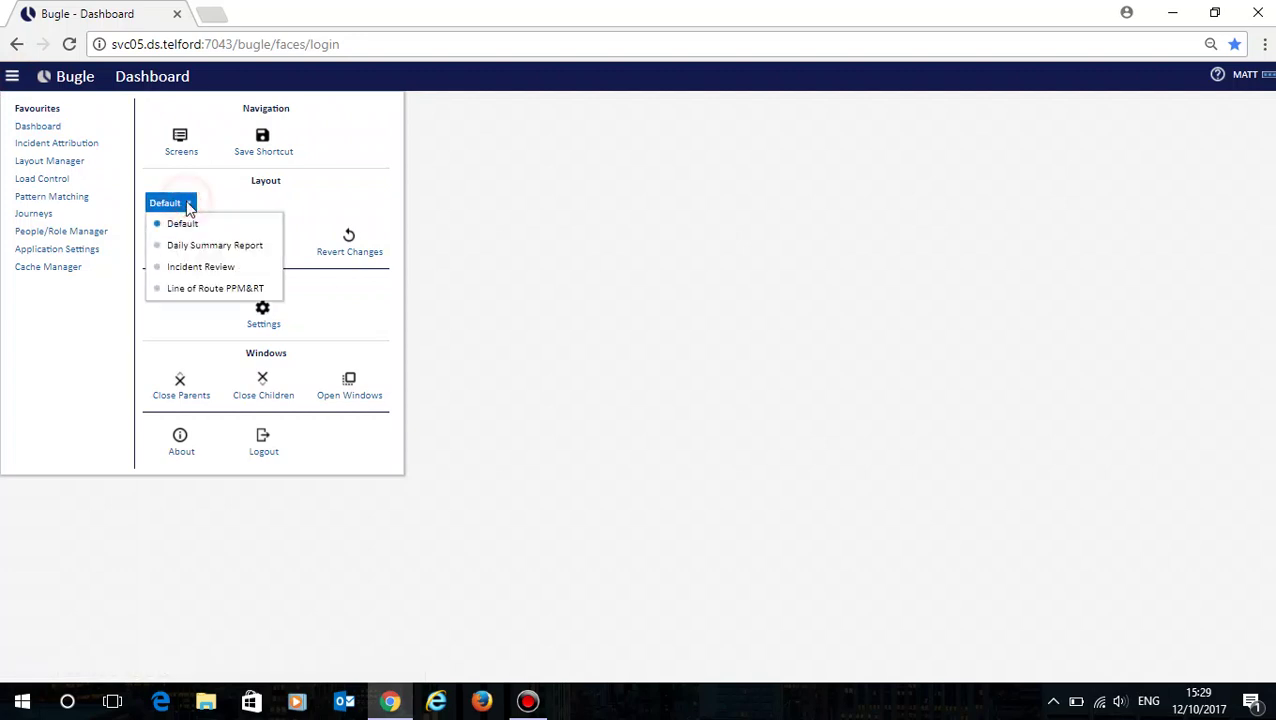
left_click(195, 289)
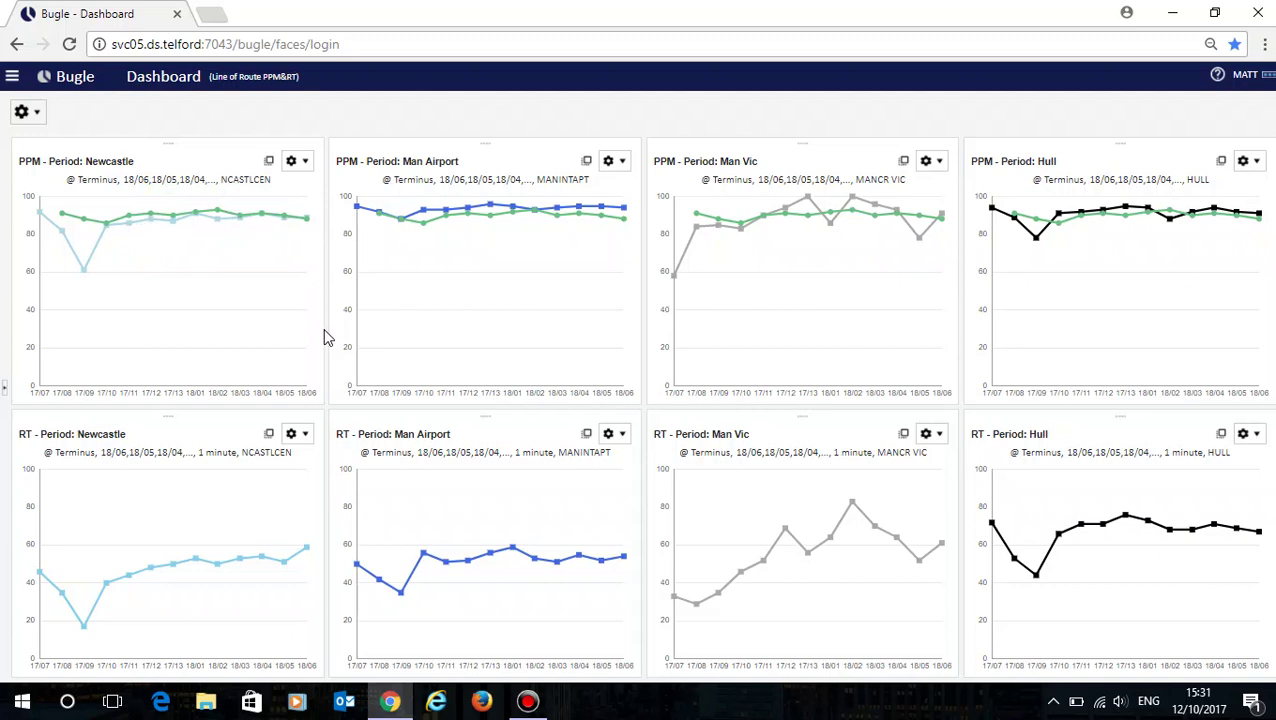
View the PPM and RT charts on the dashboard in full screen and return to the normal browser view
mouse_move(425, 217)
mouse_move(423, 553)
left_click(1265, 45)
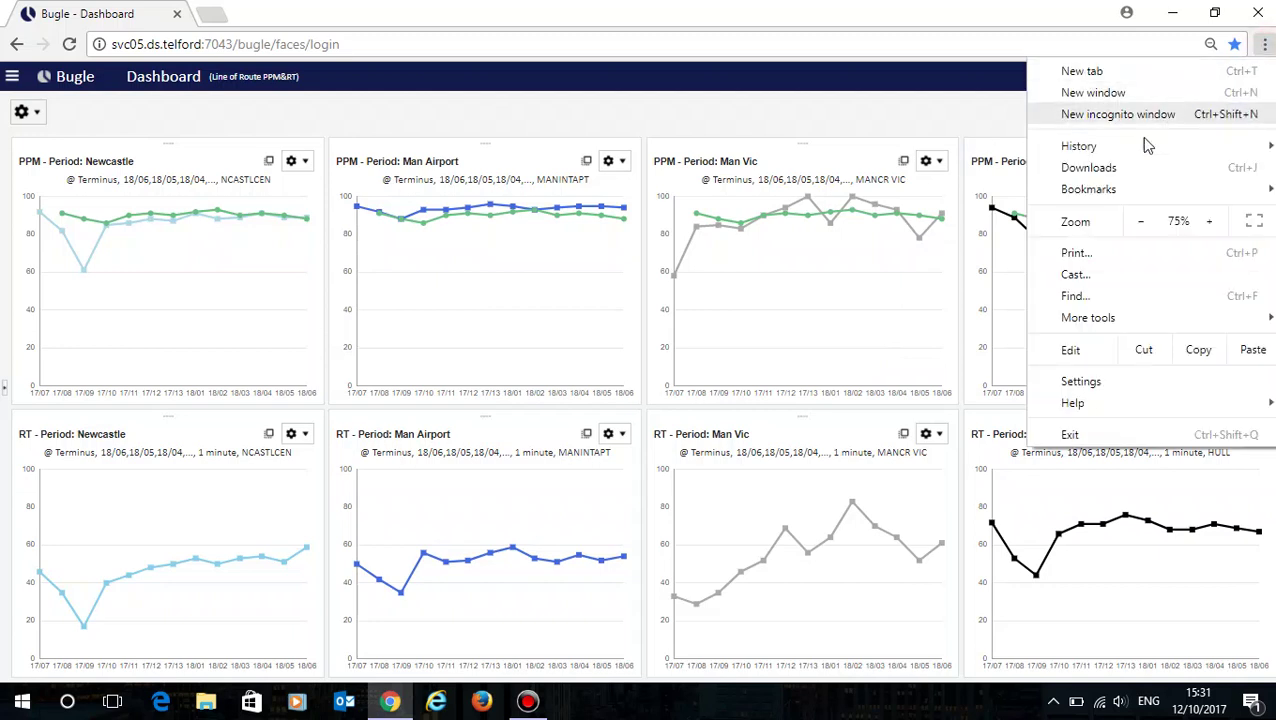
left_click(1255, 221)
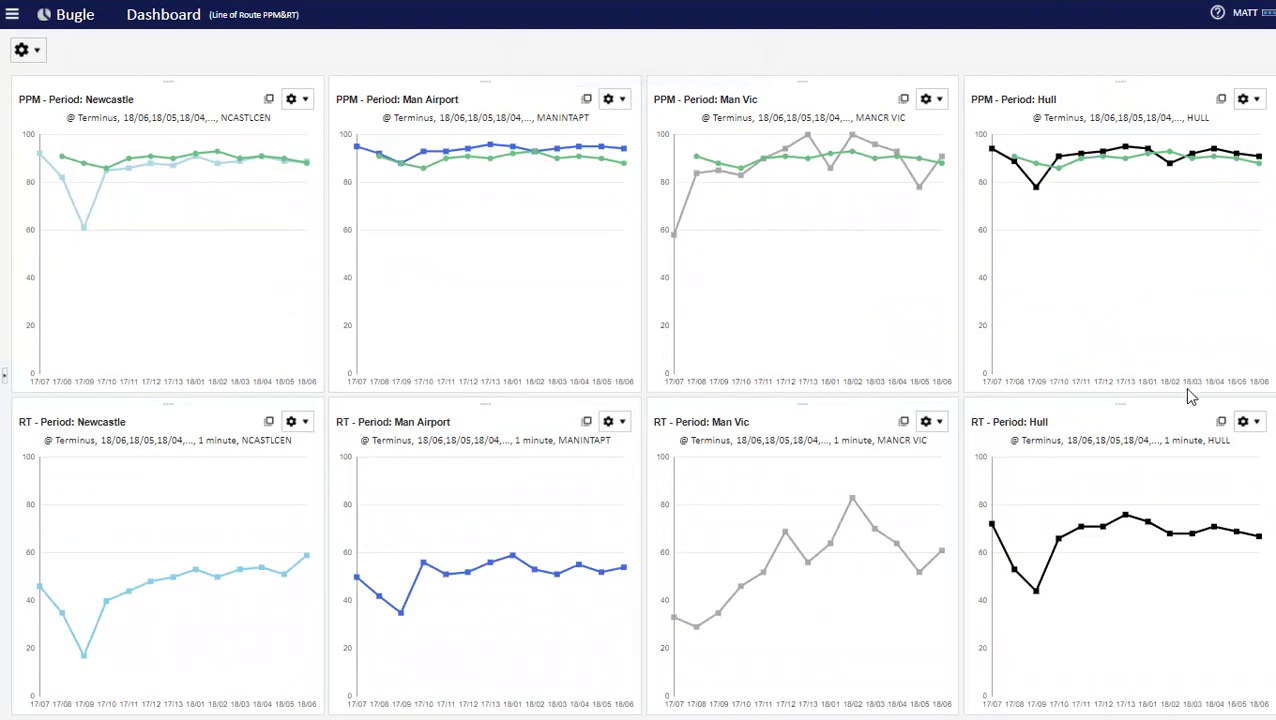
key("F11")
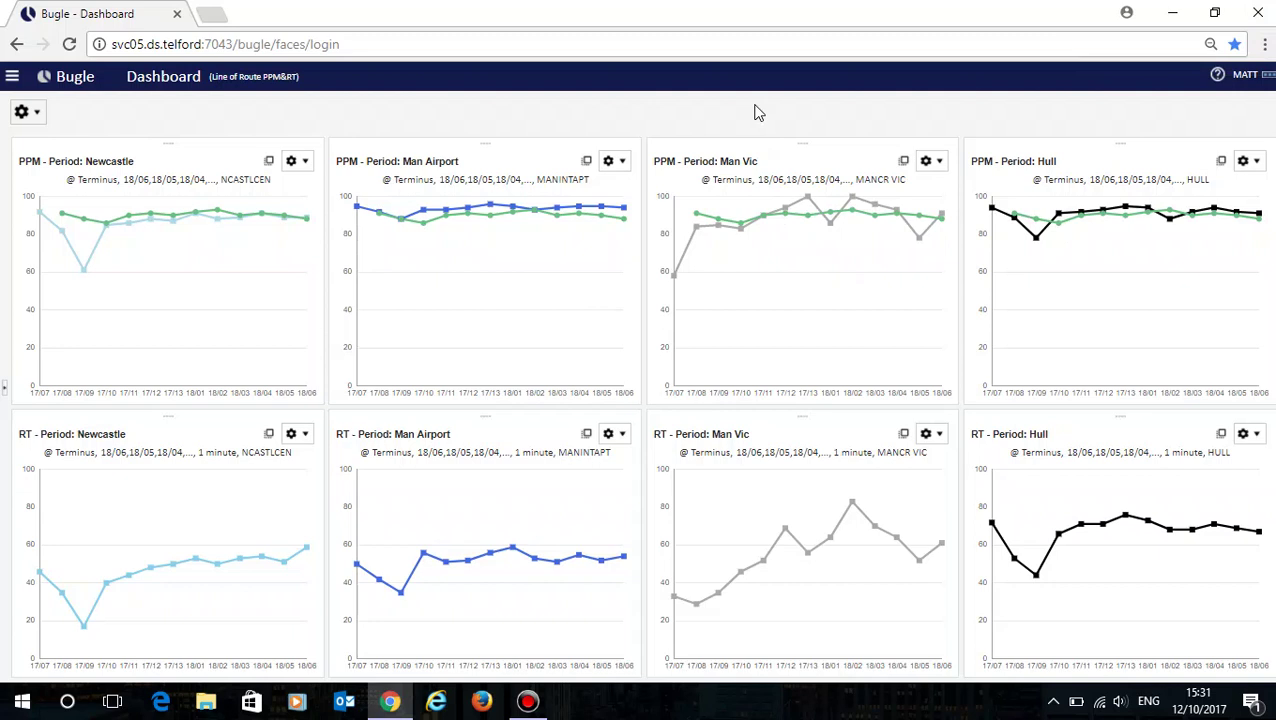
Switch the dashboard to the saved layout Incident Review
left_click(27, 113)
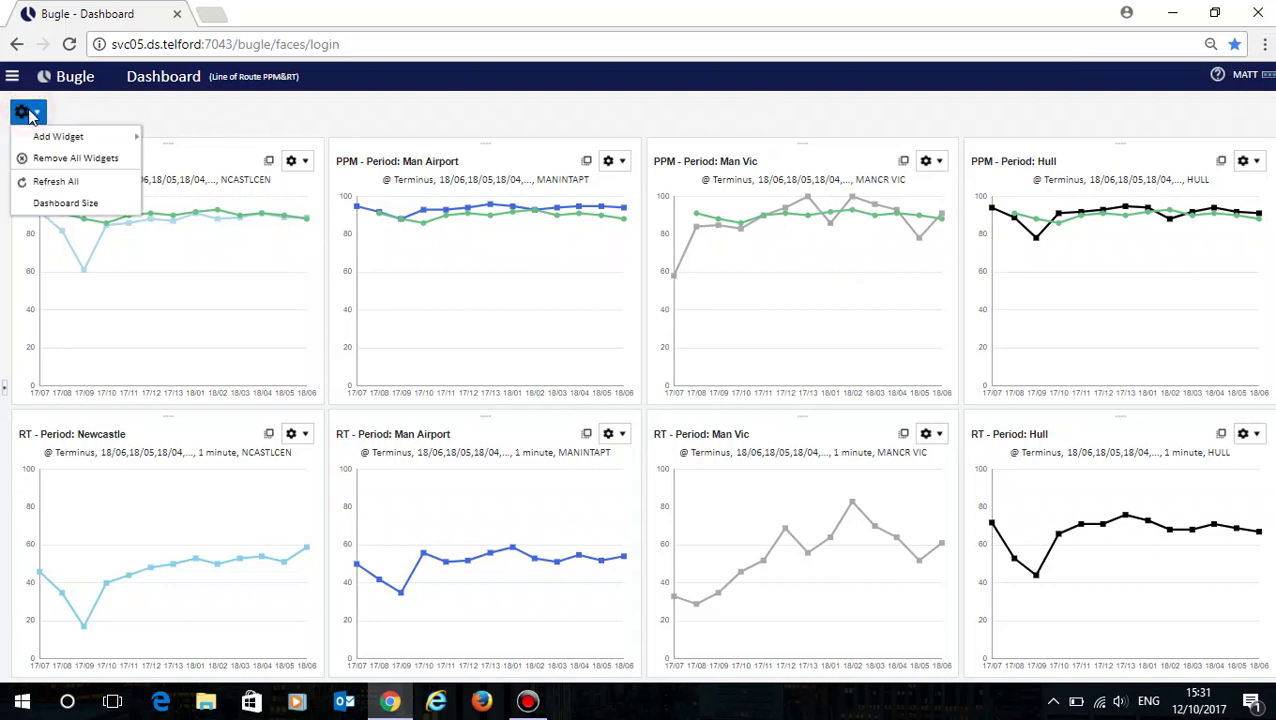
left_click(12, 78)
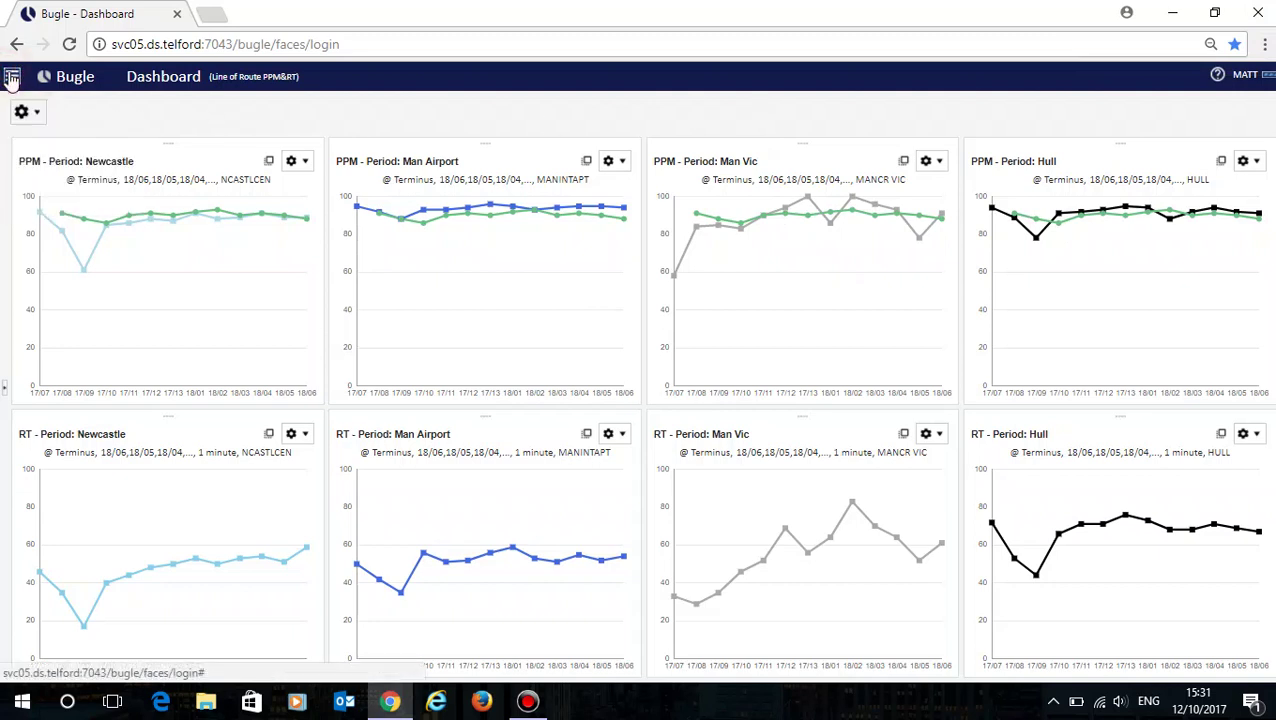
left_click(12, 78)
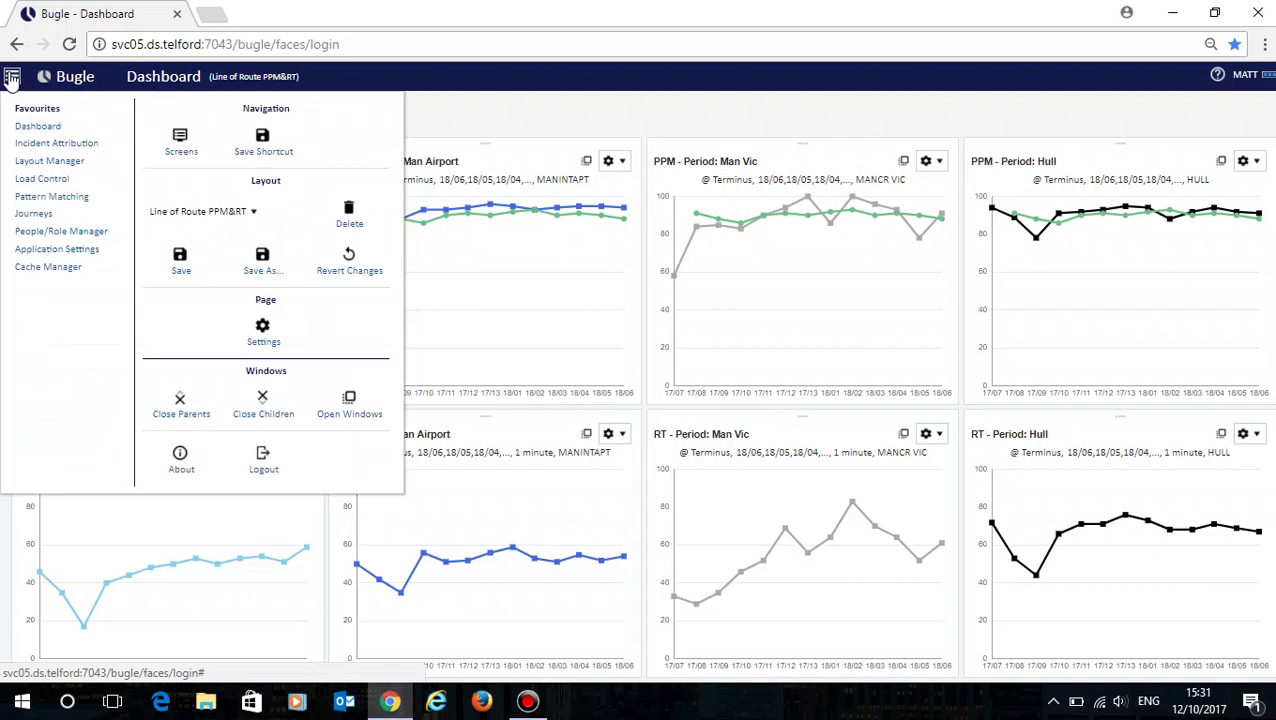
left_click(183, 214)
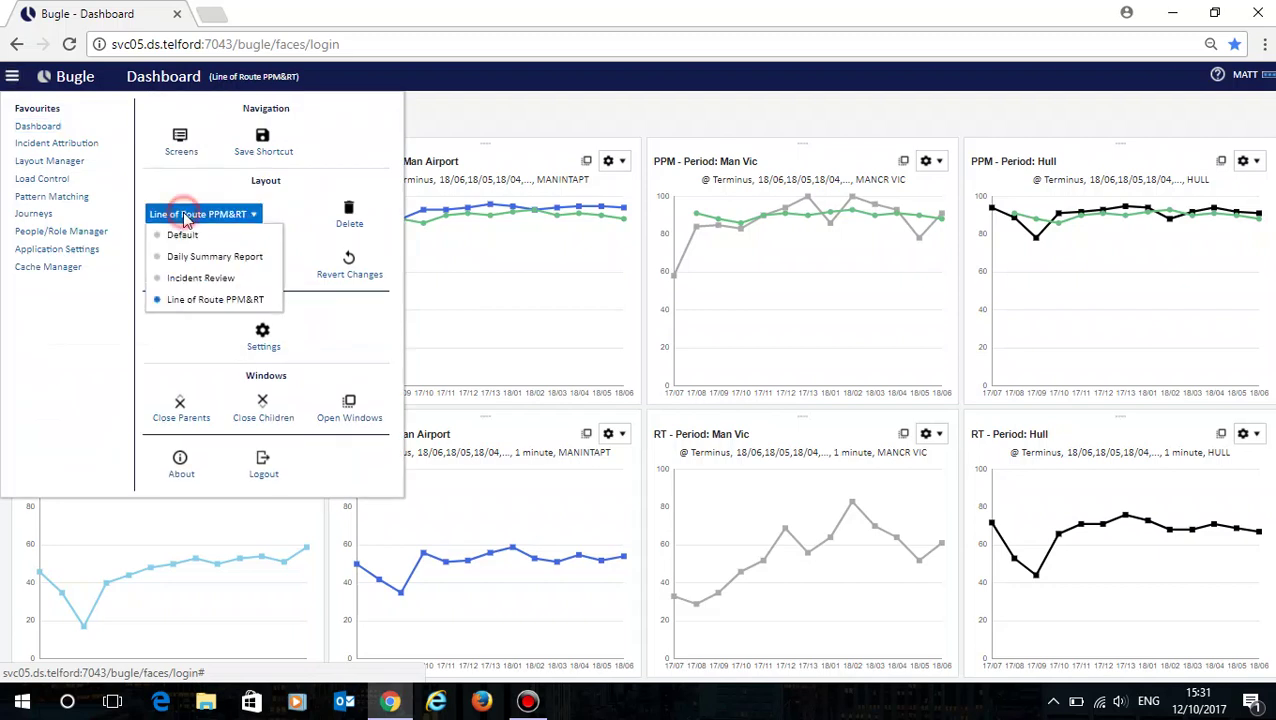
left_click(229, 279)
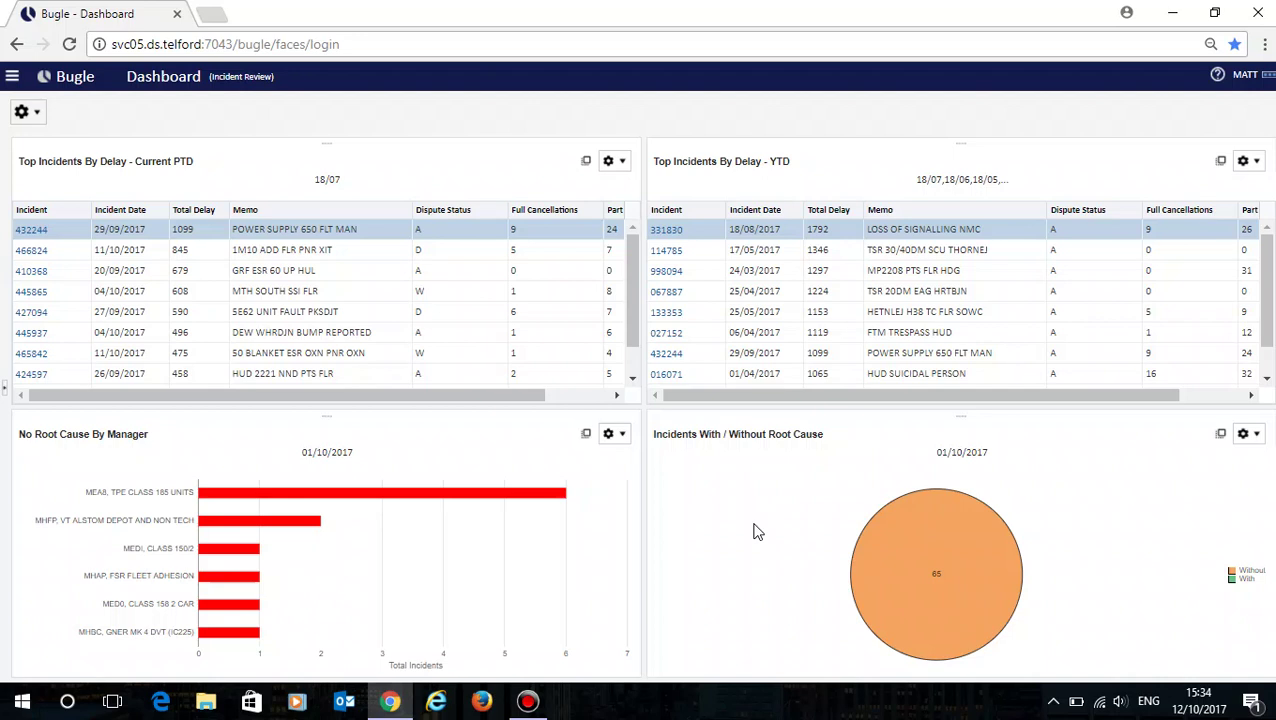
Open Layout Manager and choose another user as the destination for copying layouts
left_click(13, 77)
left_click(43, 160)
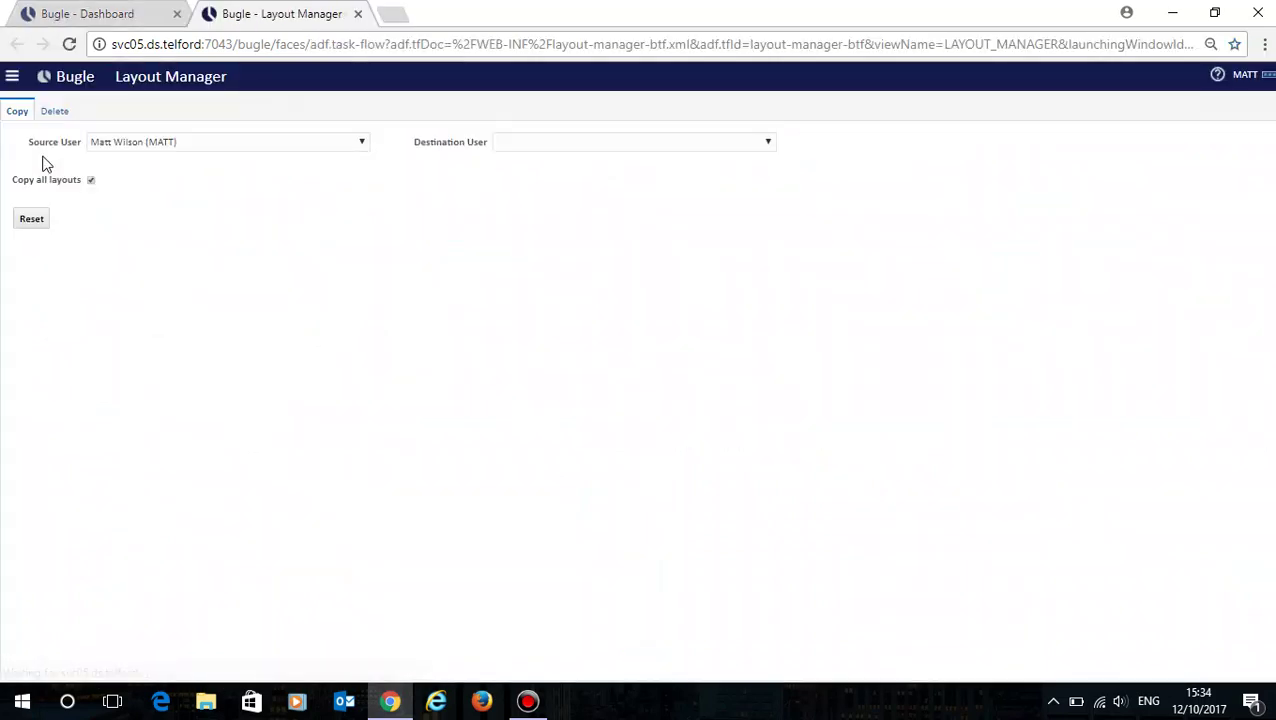
left_click(669, 140)
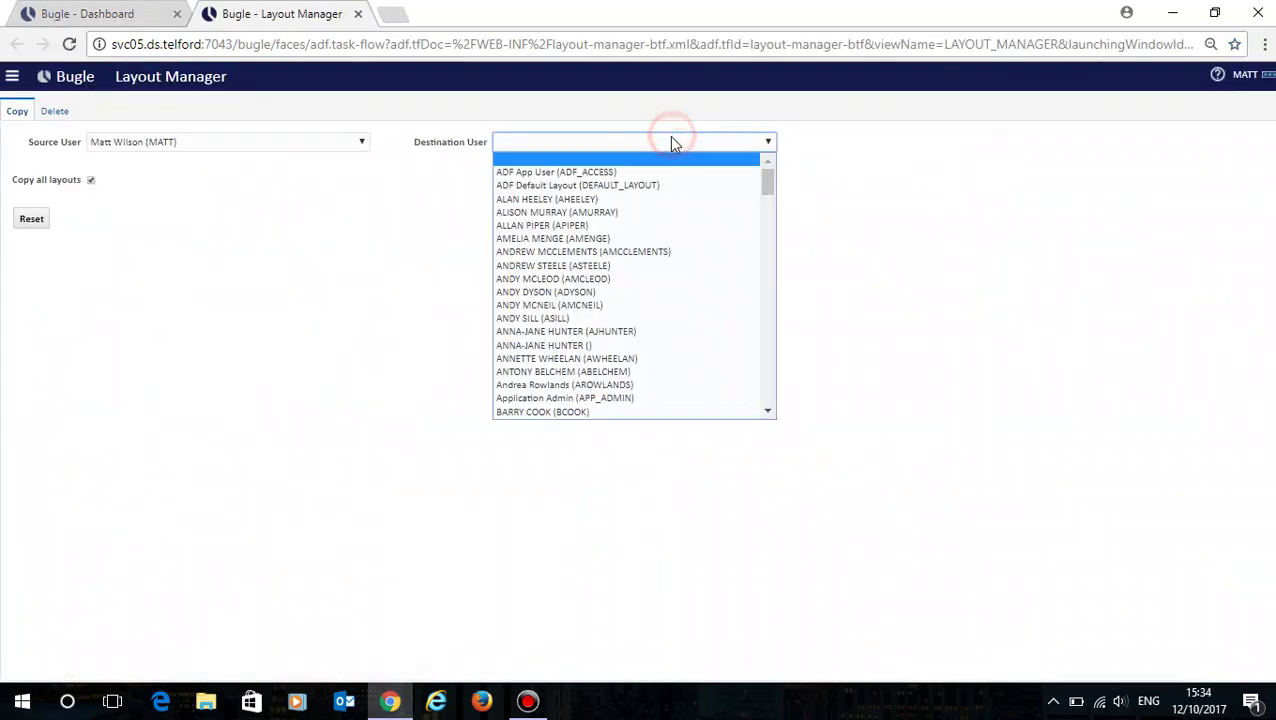
left_click(615, 200)
Limit the copy to the Dashboard screen's Incident Review layout instead of all layouts, and close Layout Manager without copying
left_click(91, 180)
left_click(153, 252)
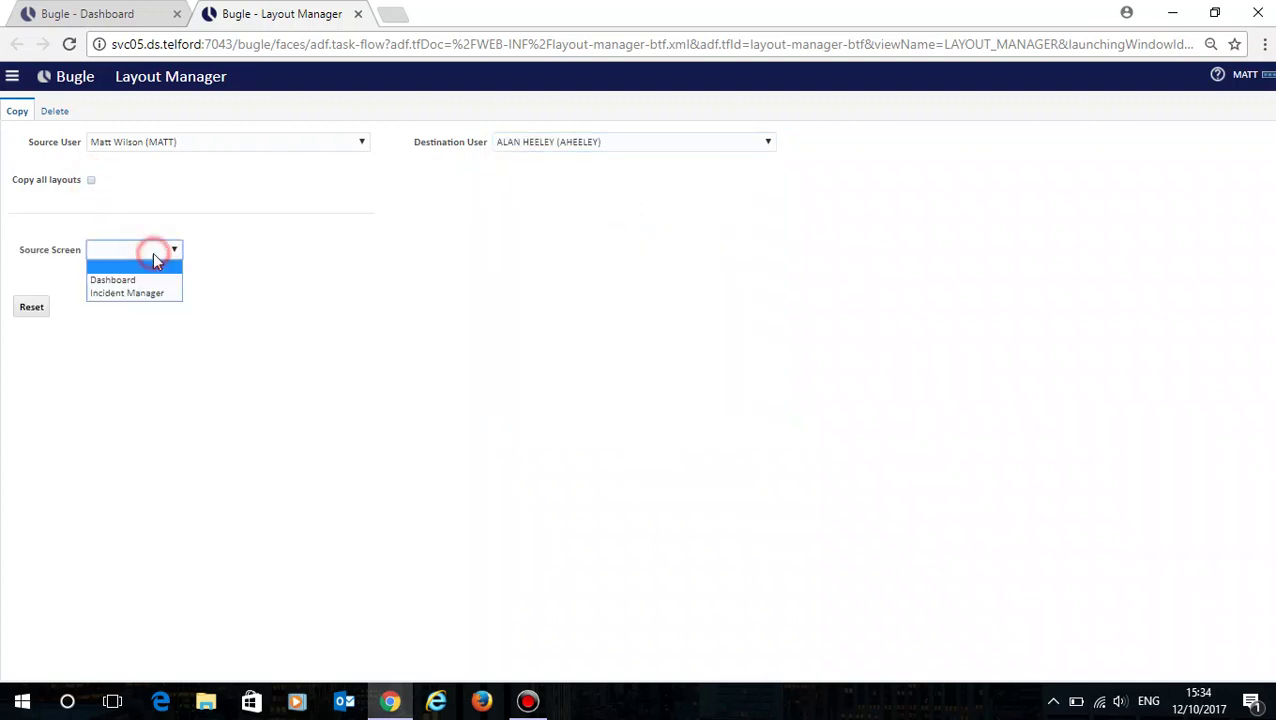
left_click(138, 280)
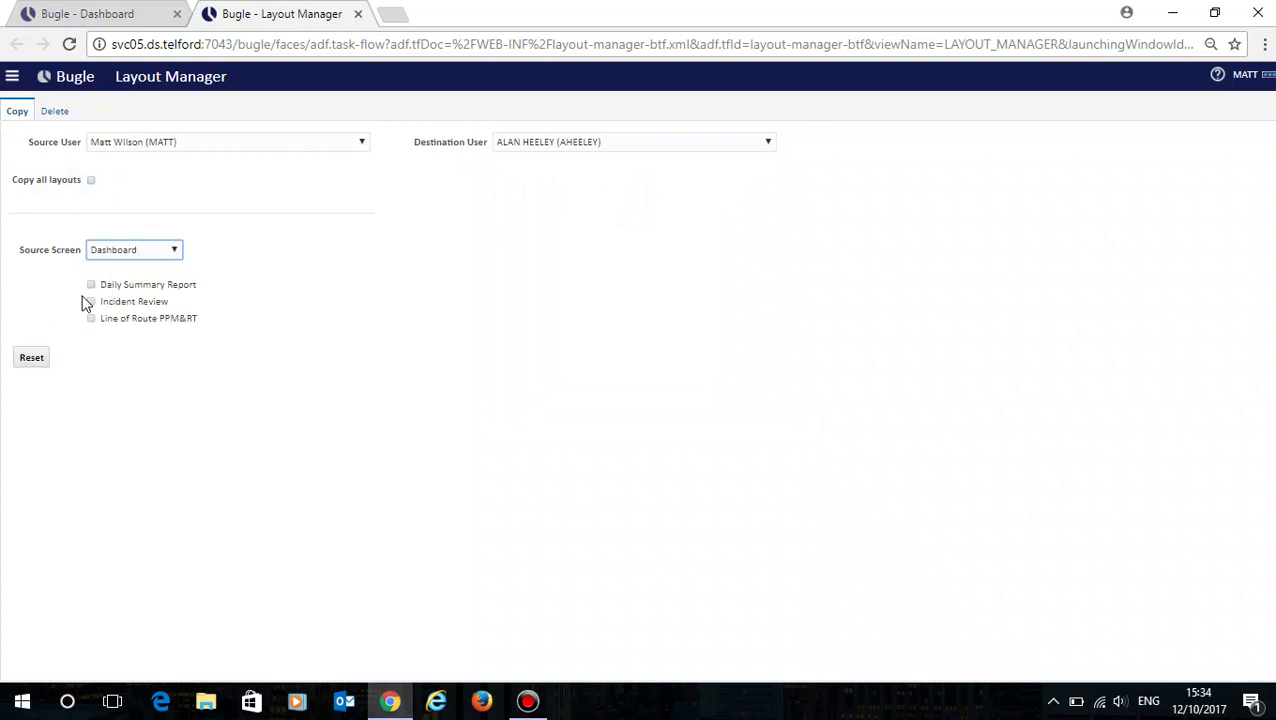
left_click(91, 301)
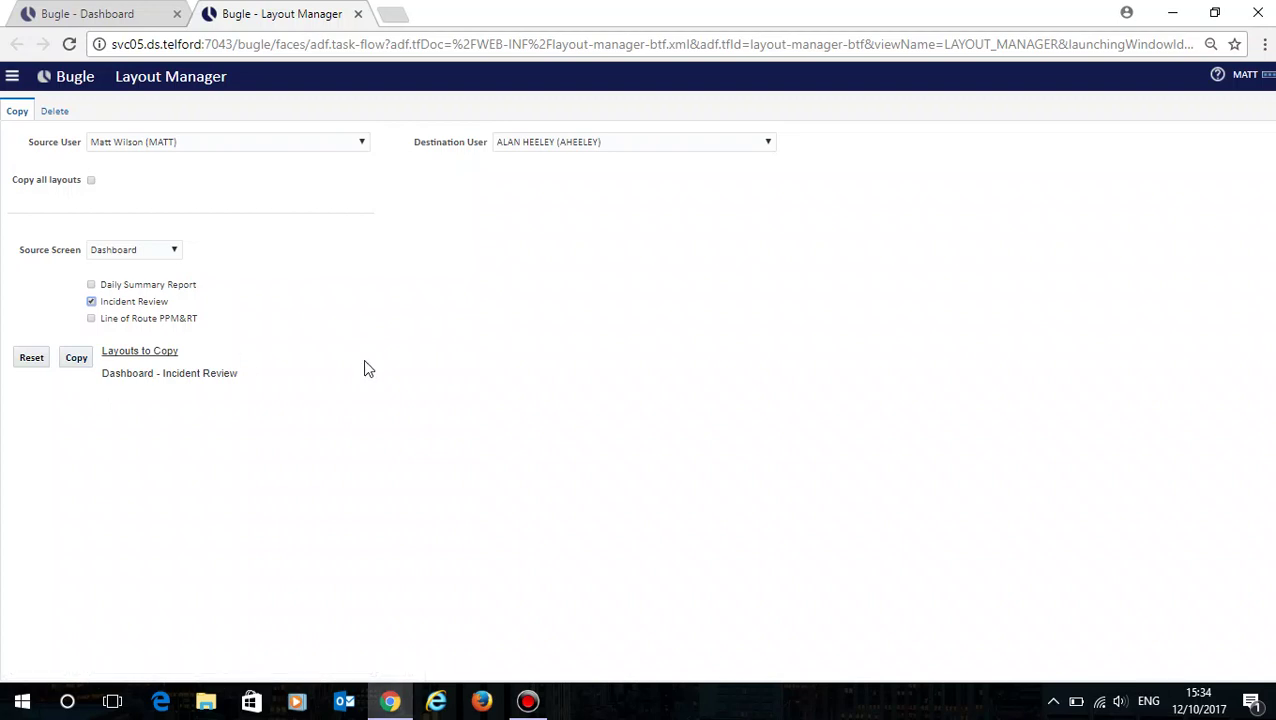
left_click(358, 14)
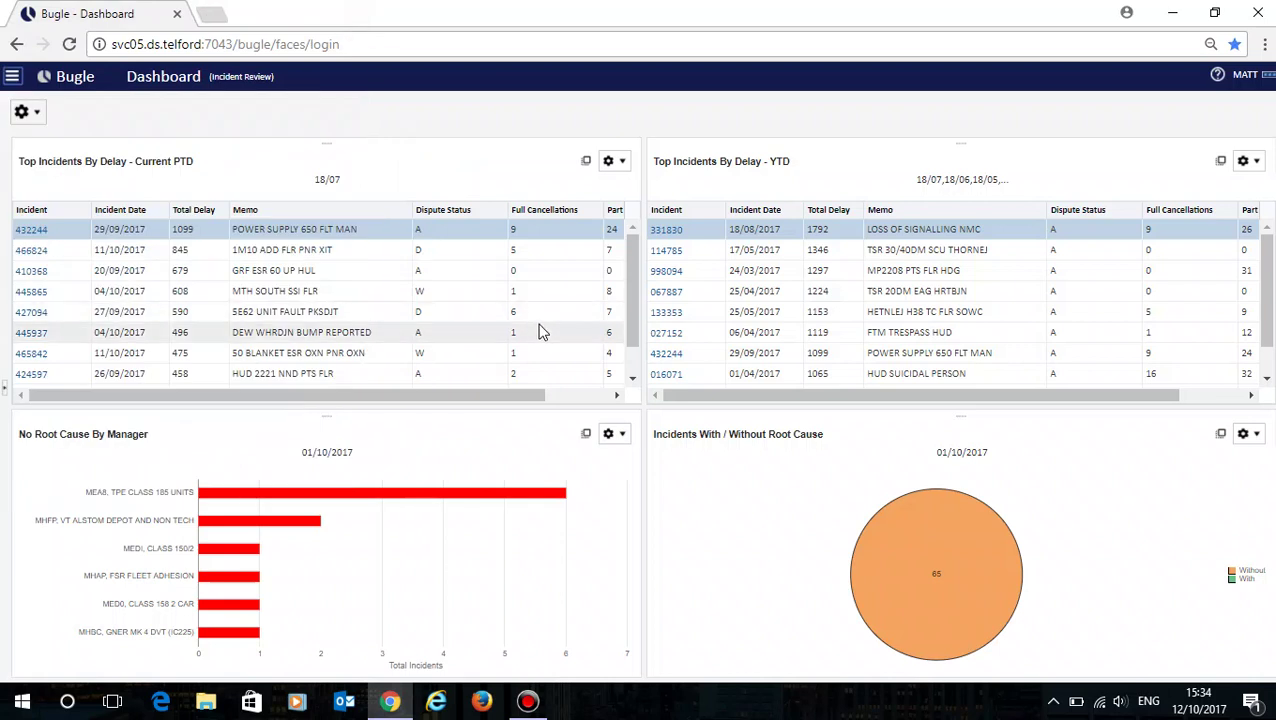
Try the Last 13 Periods, Current Period and Period Compare presets for the Top Incidents By Delay - Current PTD widget, and cancel the selection
left_click(616, 163)
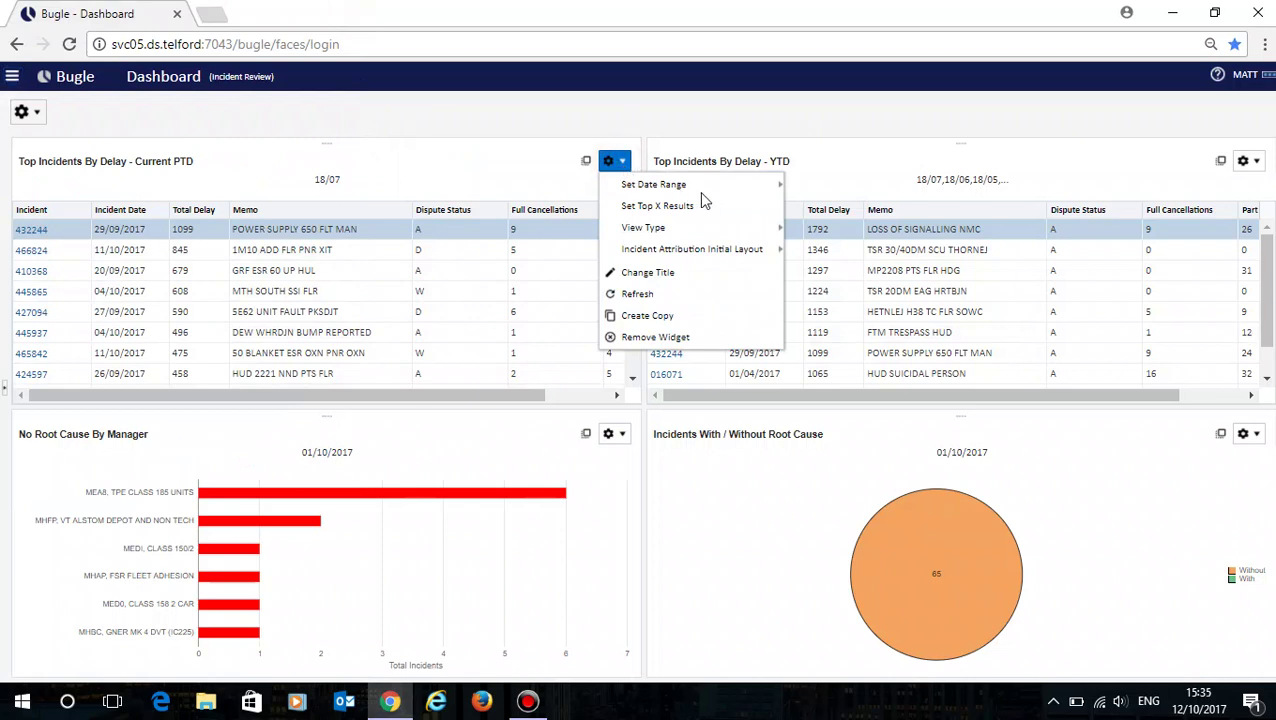
left_click(740, 190)
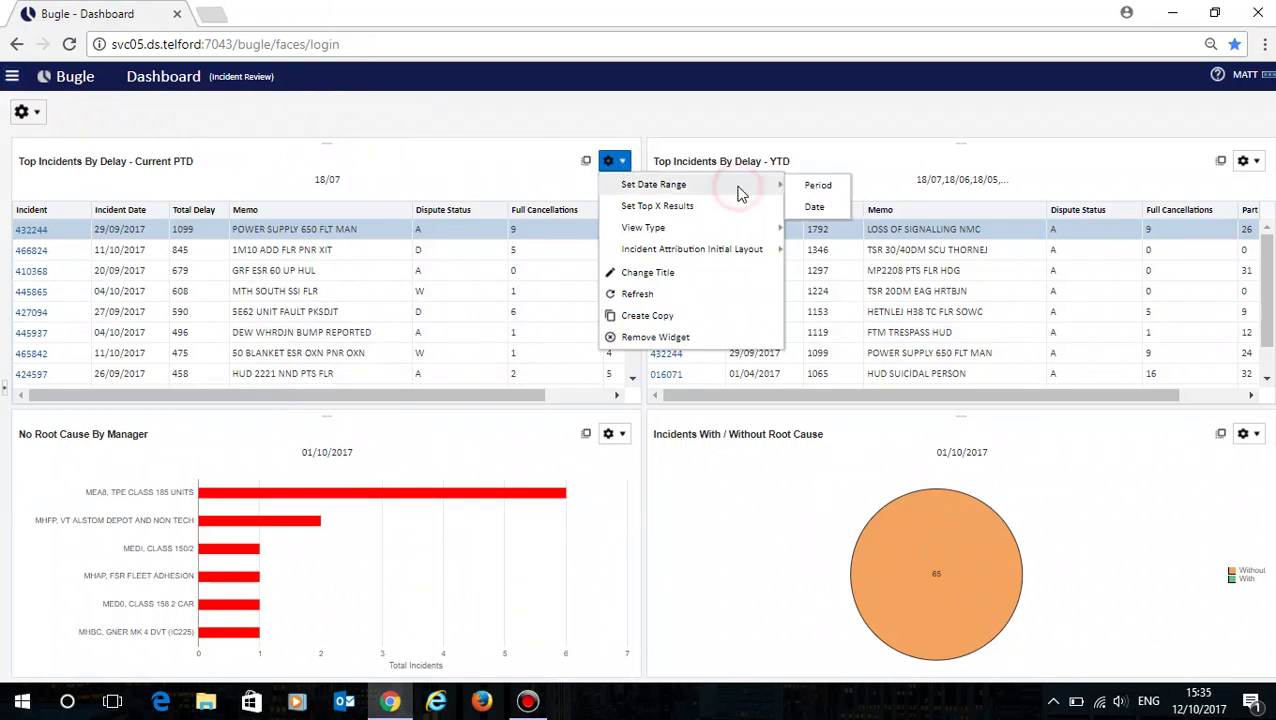
left_click(820, 186)
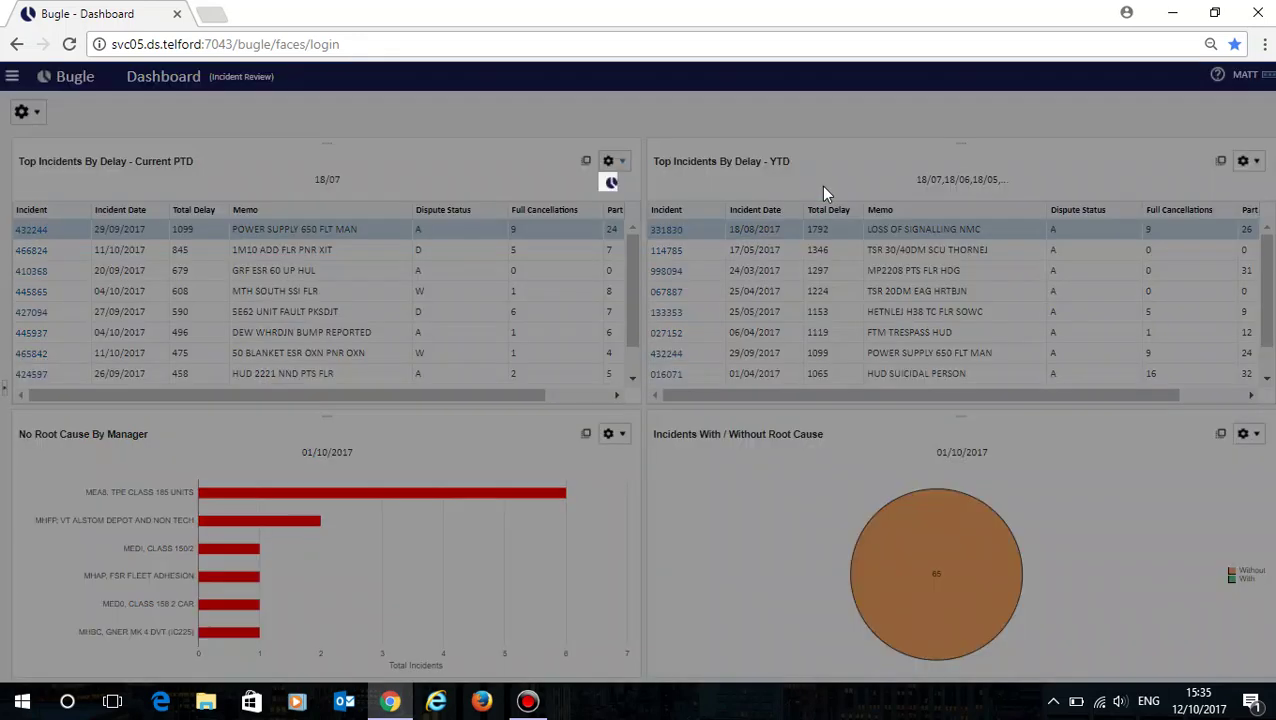
left_click(725, 501)
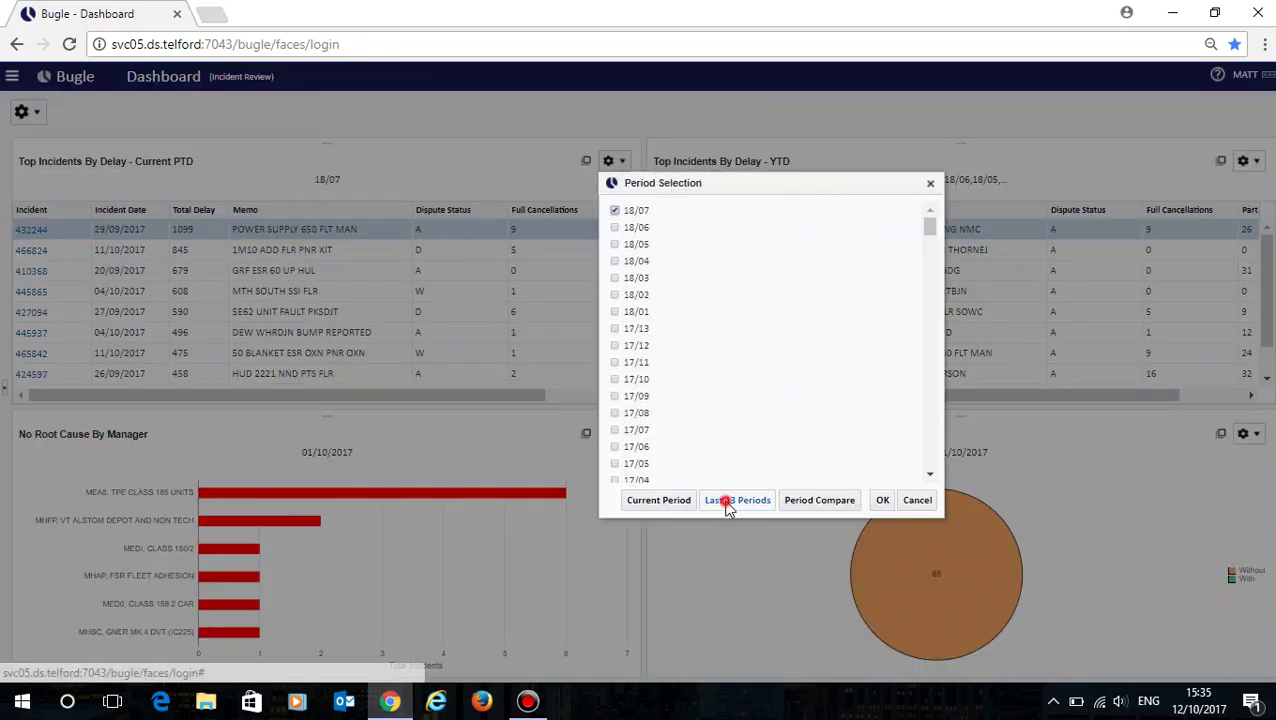
left_click(668, 502)
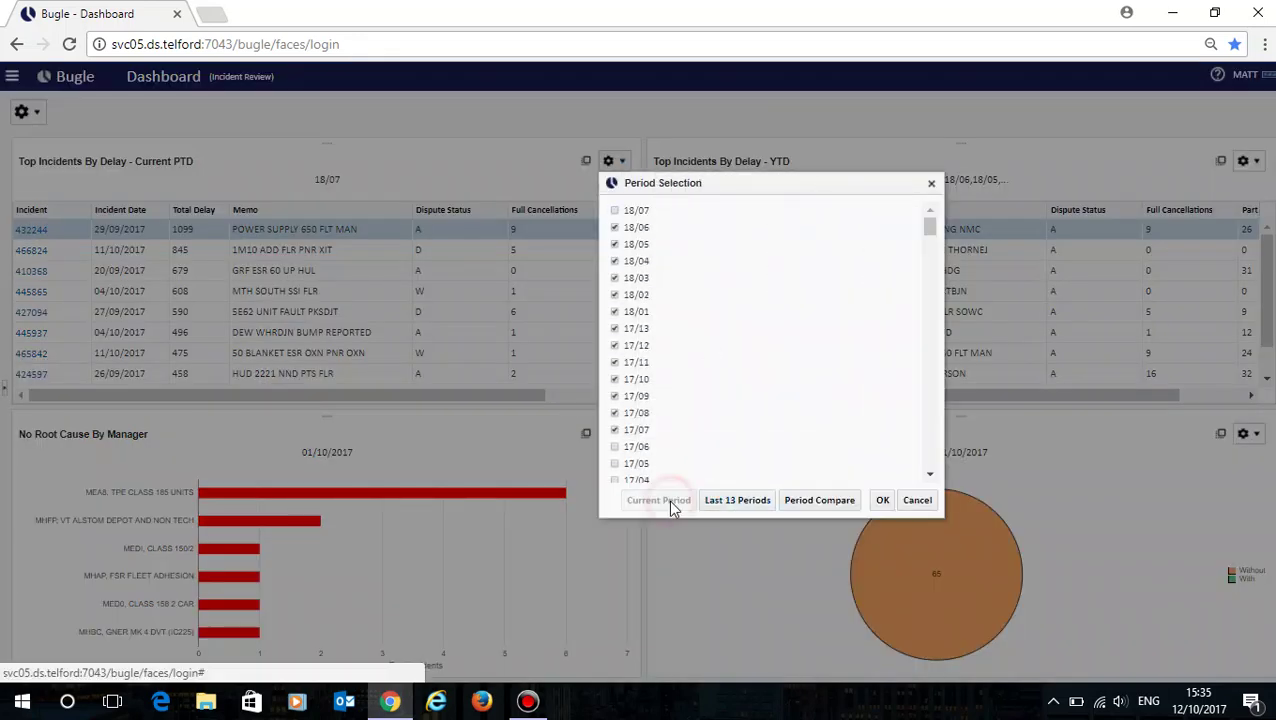
left_click(801, 505)
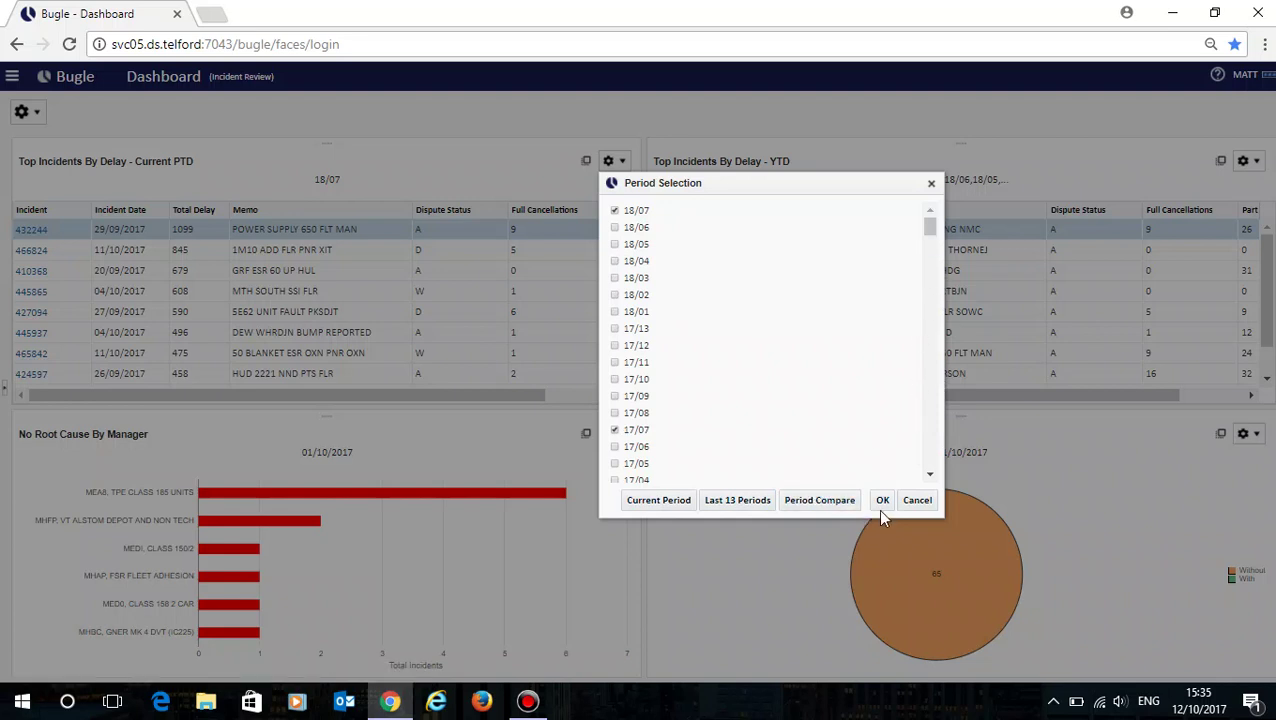
left_click(912, 501)
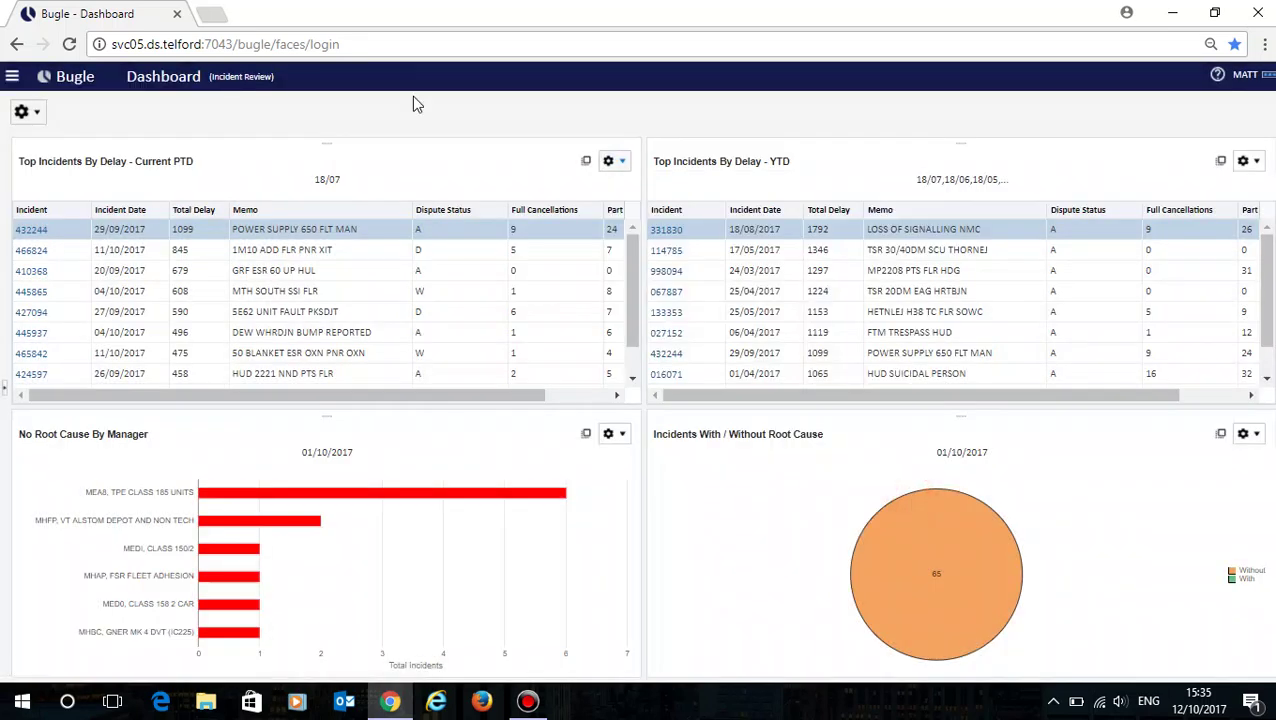
Open Incident Attribution and view the manager tracking and full text of incidents 468673, 468140 and 466334
left_click(12, 78)
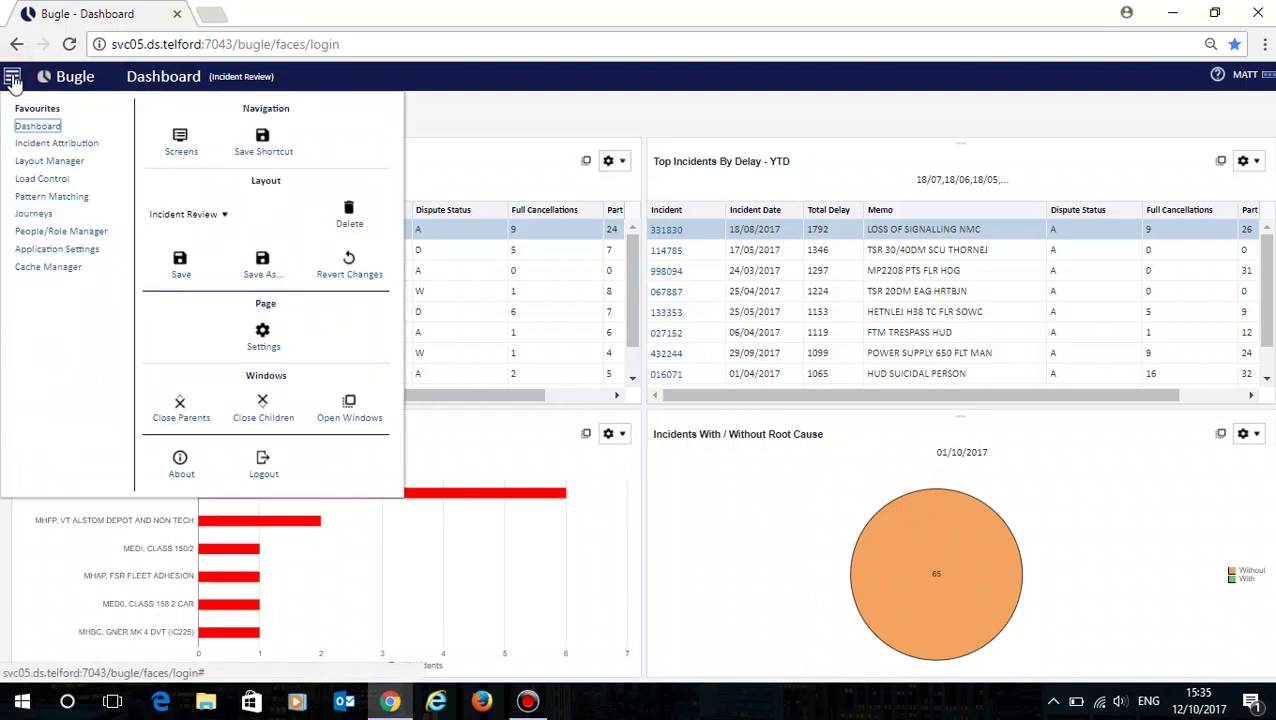
left_click(56, 146)
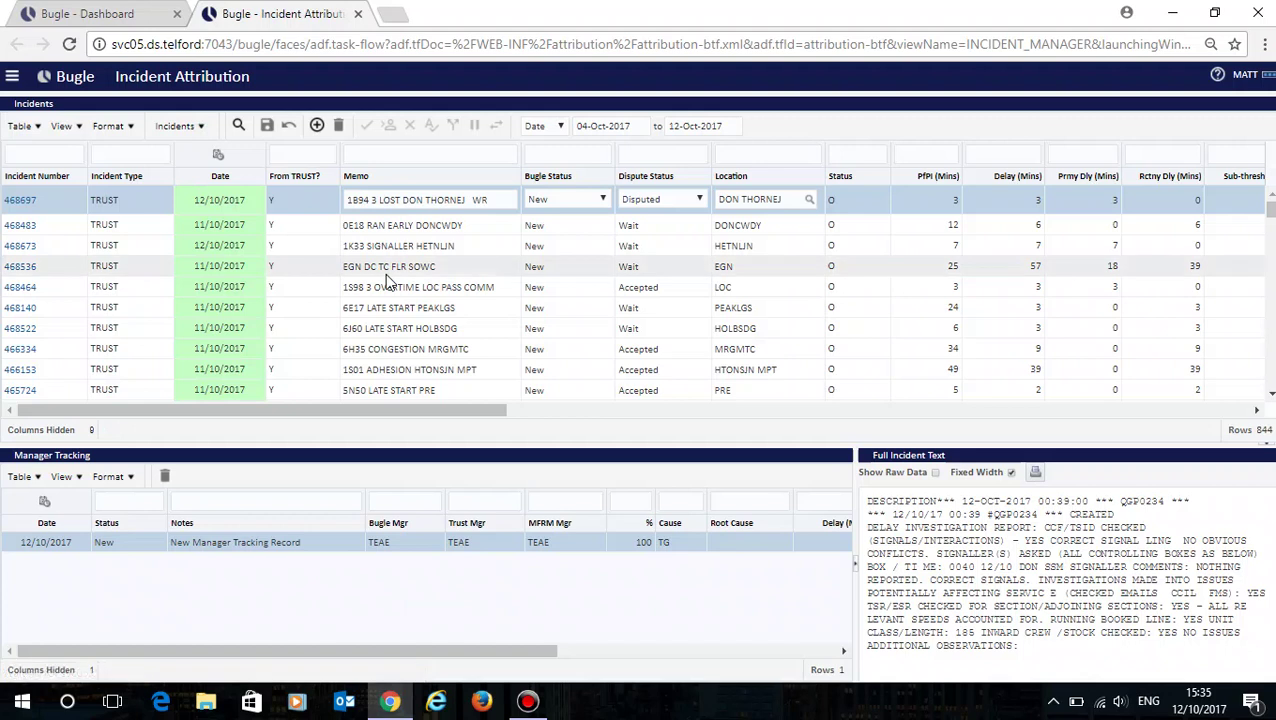
left_click(406, 245)
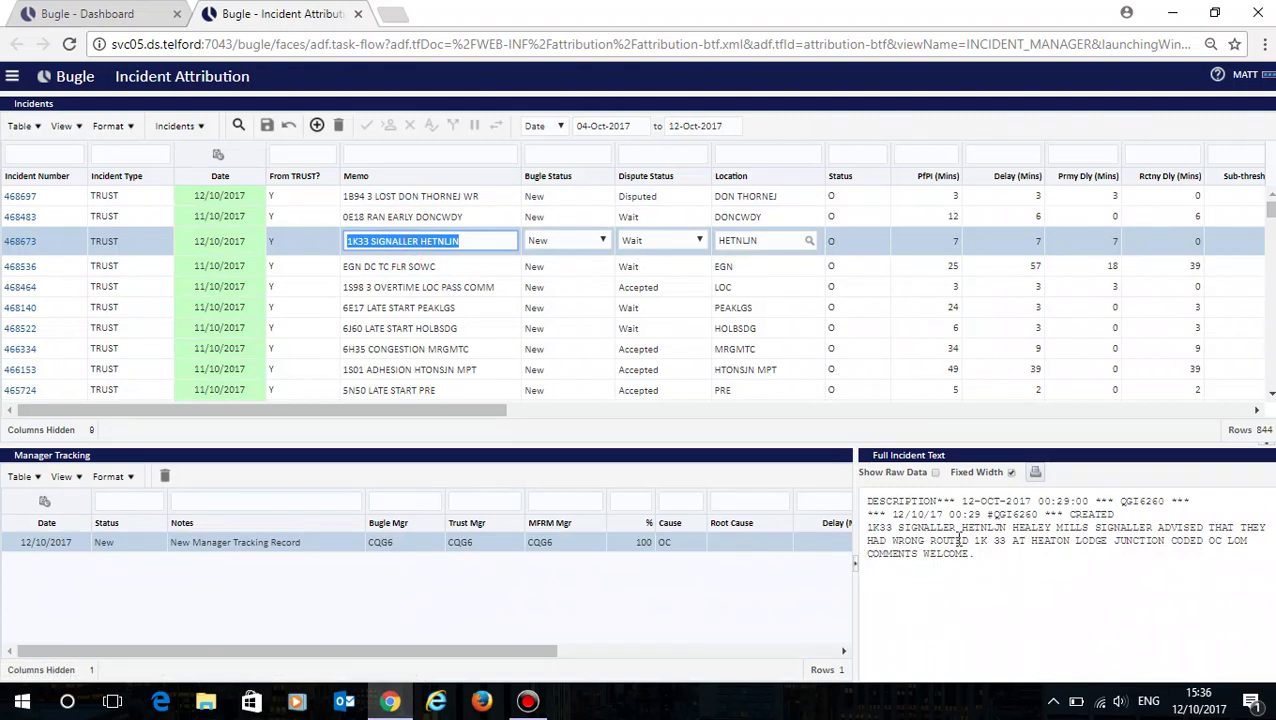
left_click(455, 305)
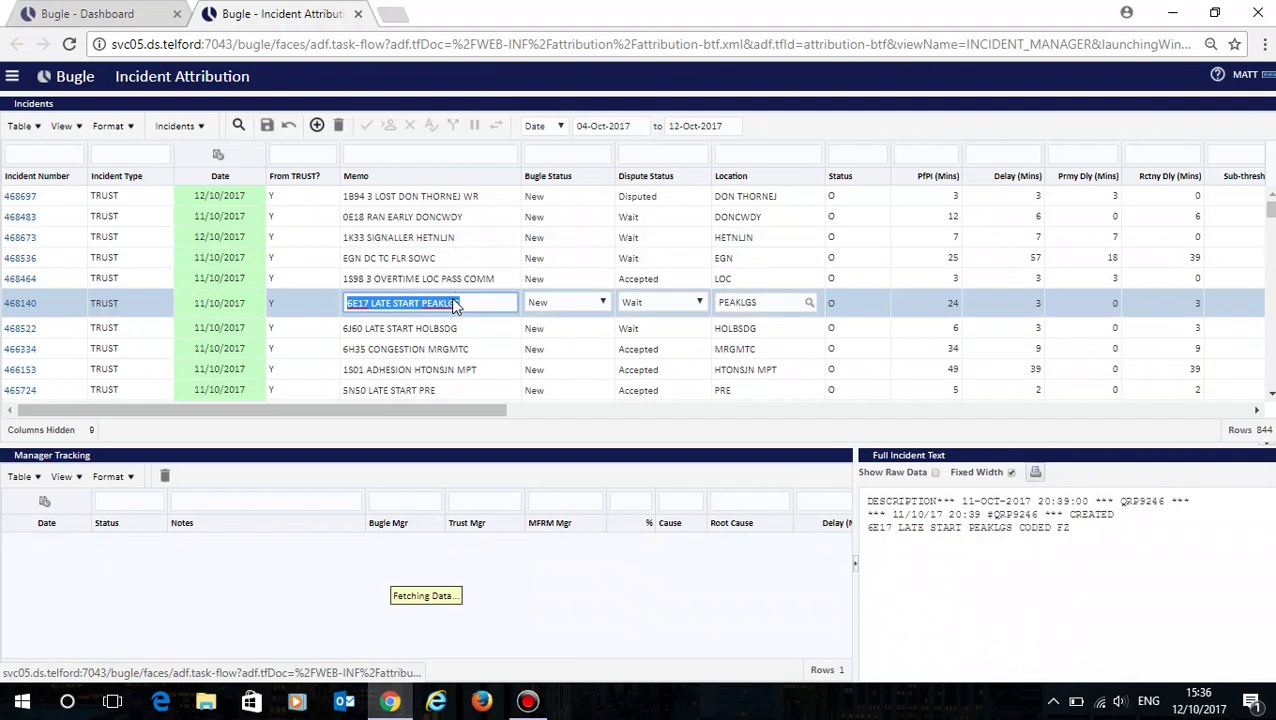
left_click(437, 345)
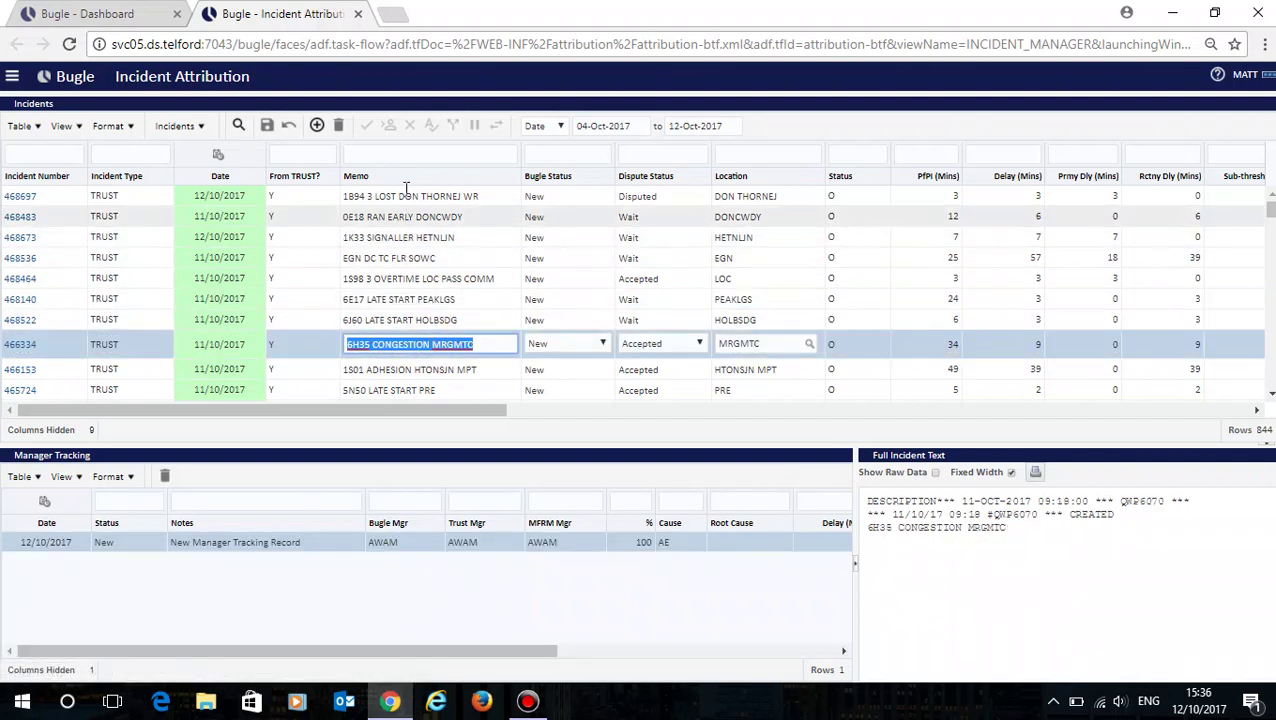
Select incident 468697 and move the Status column of the Incidents table in front of the Location column
left_click(407, 197)
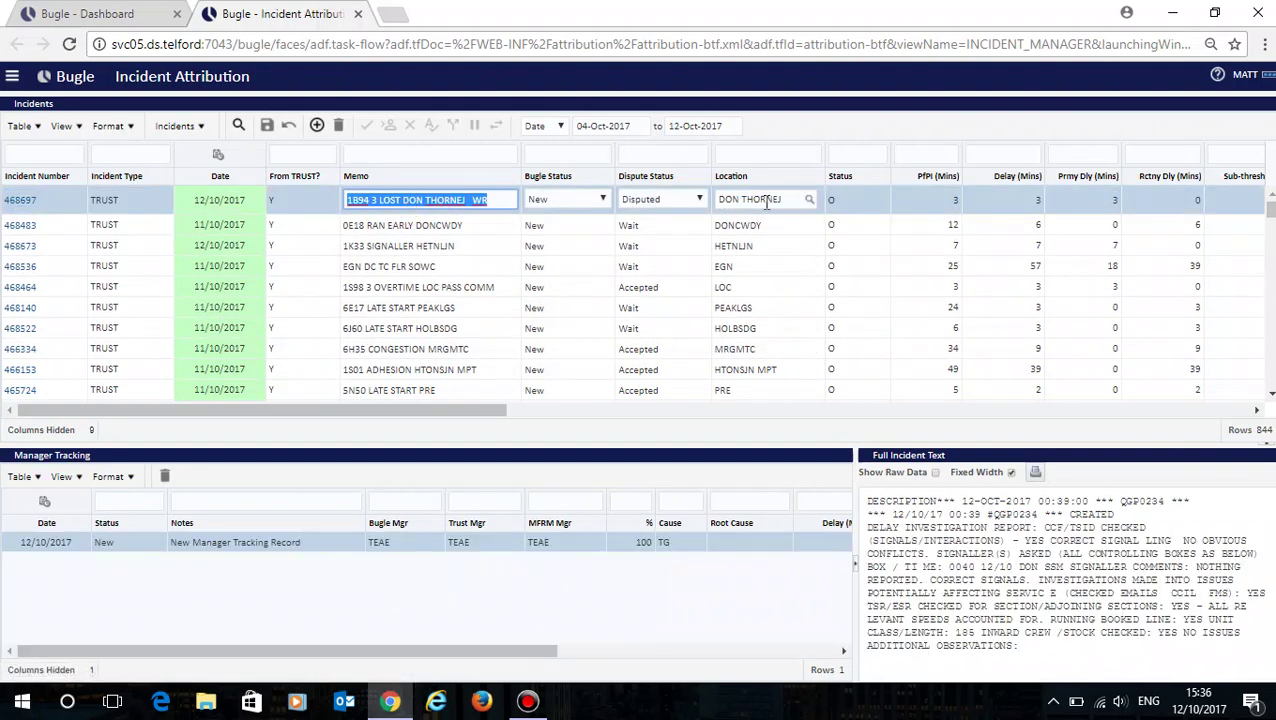
left_click(852, 174)
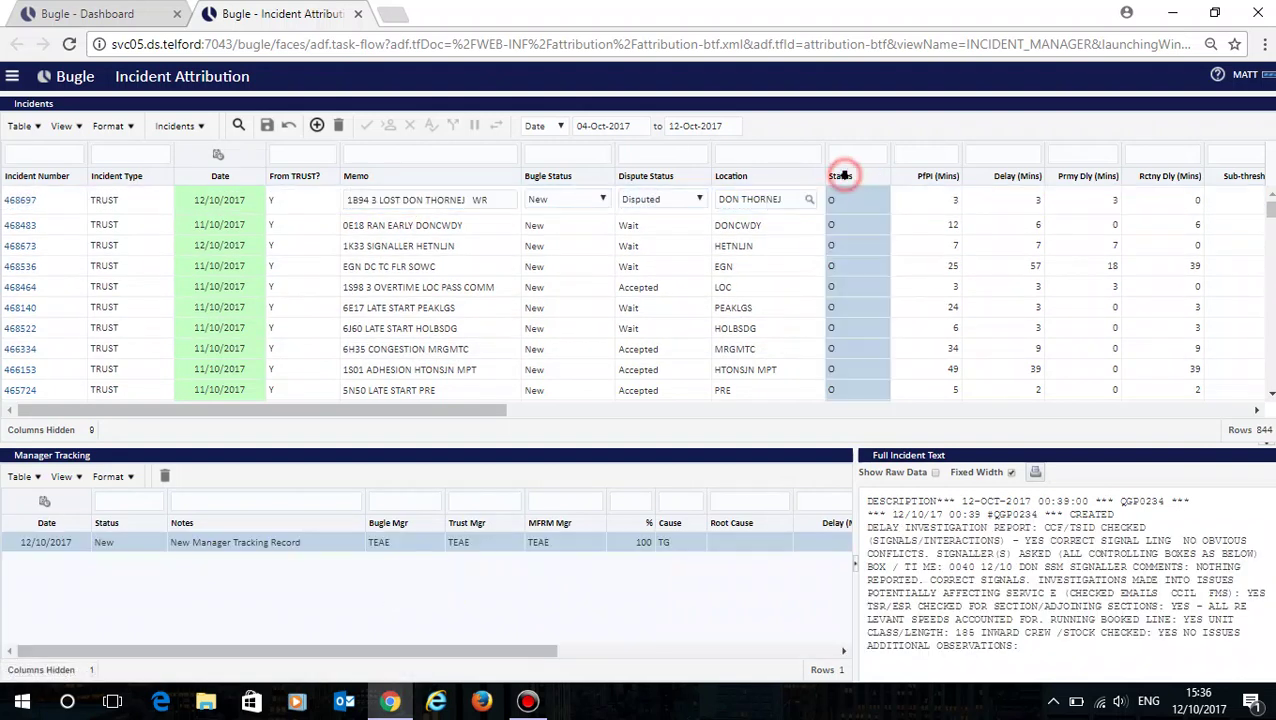
left_click_drag(852, 174, 724, 176)
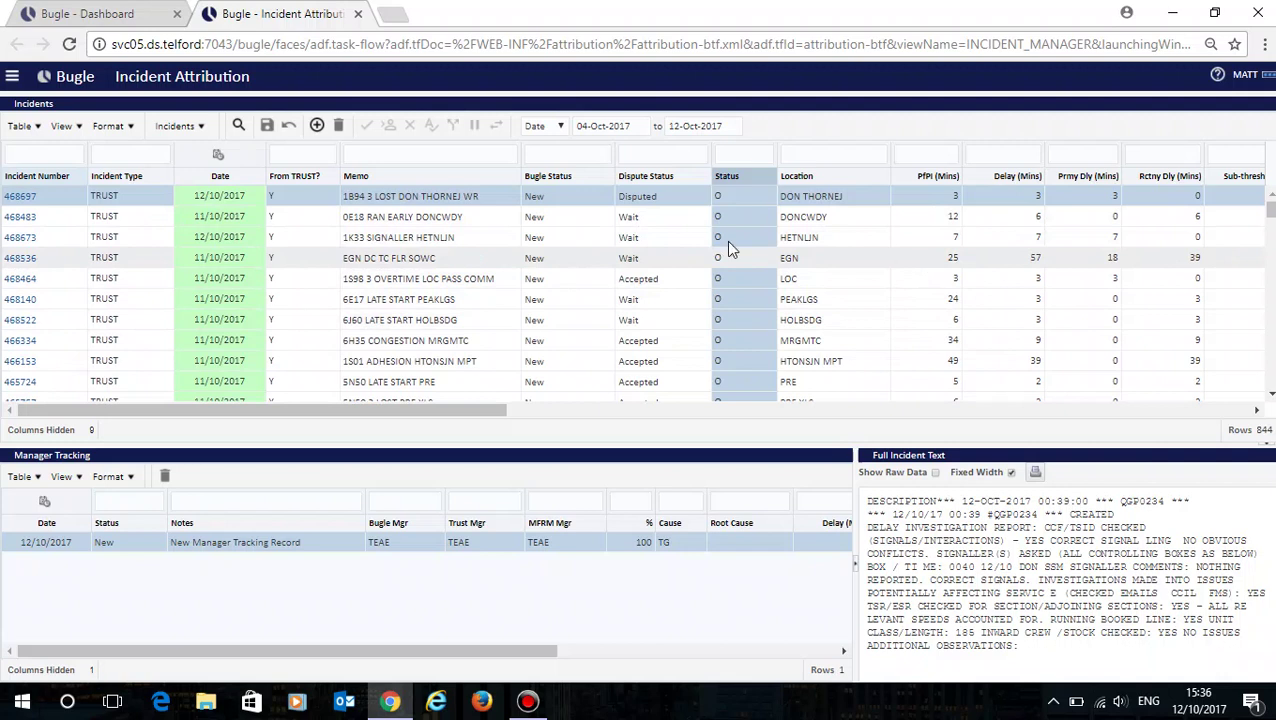
Export the Incidents table to Excel and open the downloaded file Incidents (15).xlsx
left_click(22, 126)
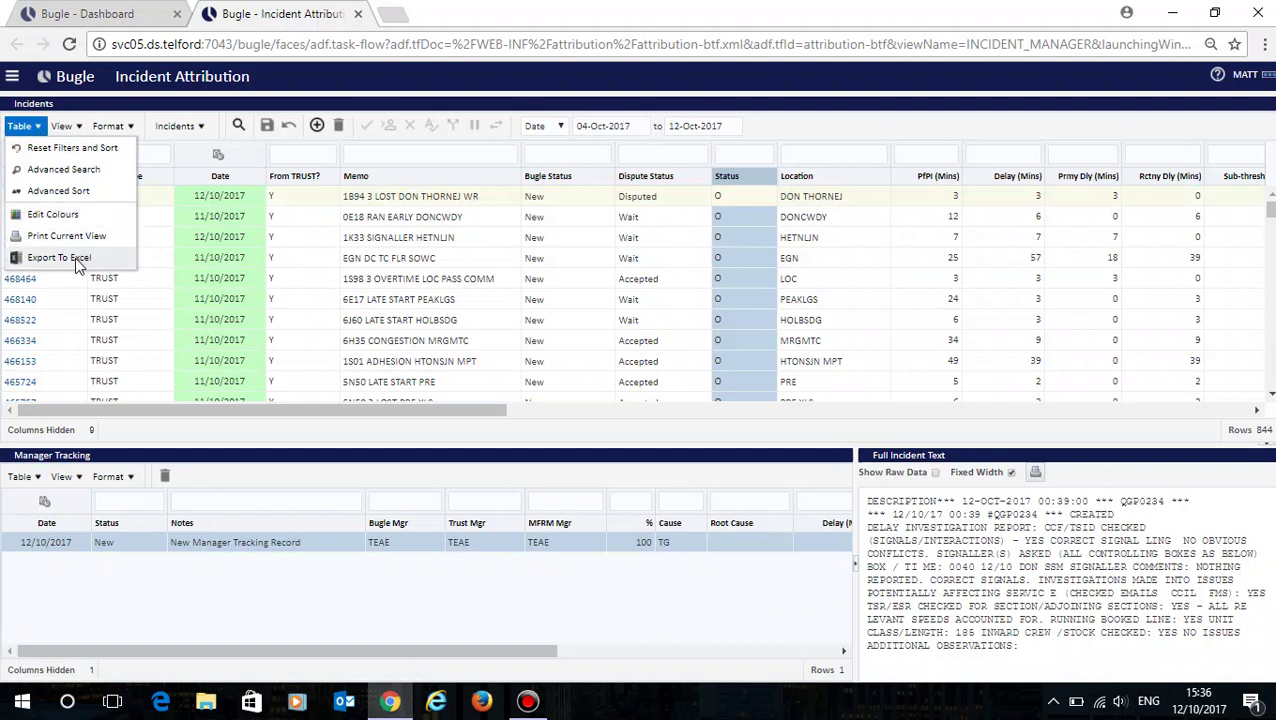
left_click(60, 257)
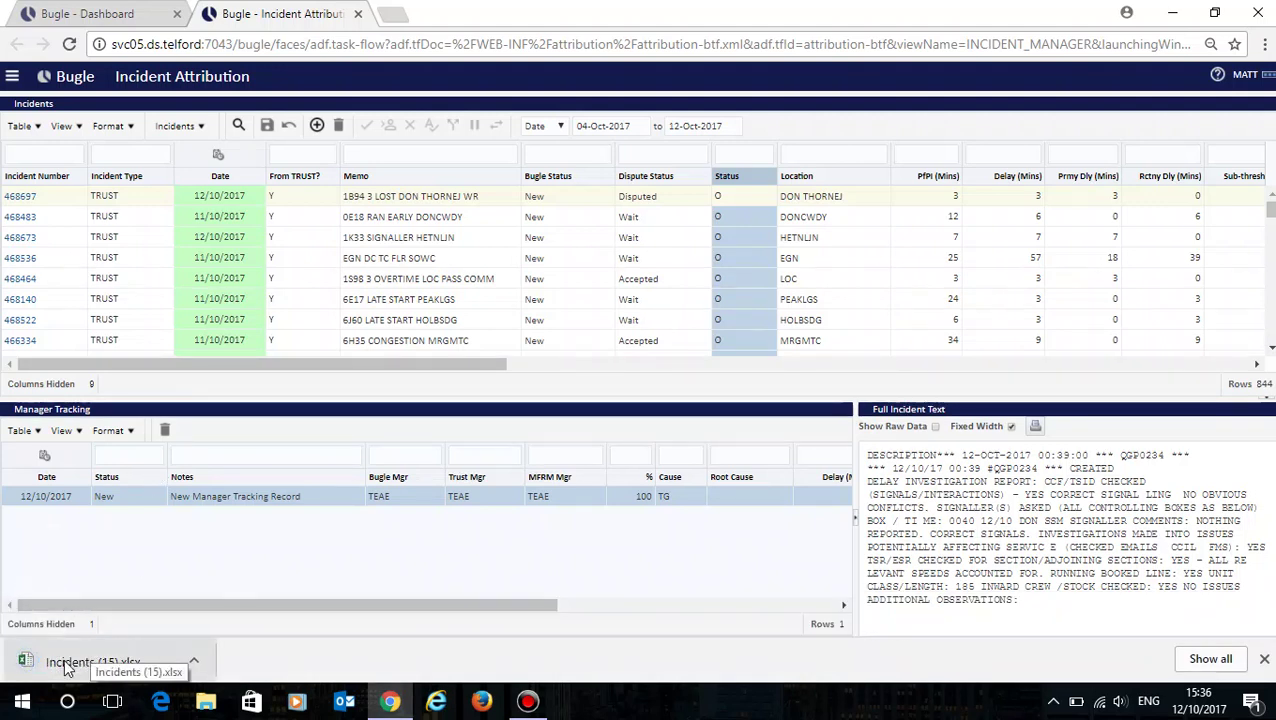
left_click(78, 665)
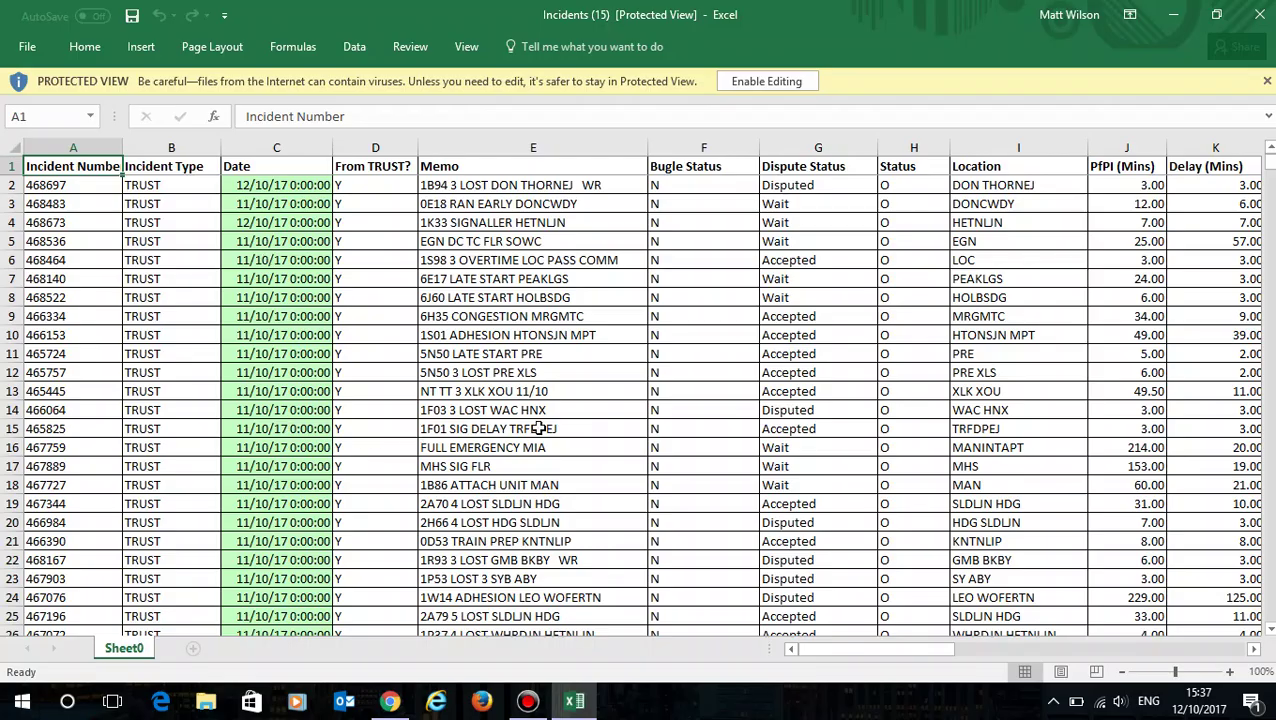
Look through the exported incident rows and their colour-coded dates in the workbook, and close Excel
scroll(538, 428, "down", 20)
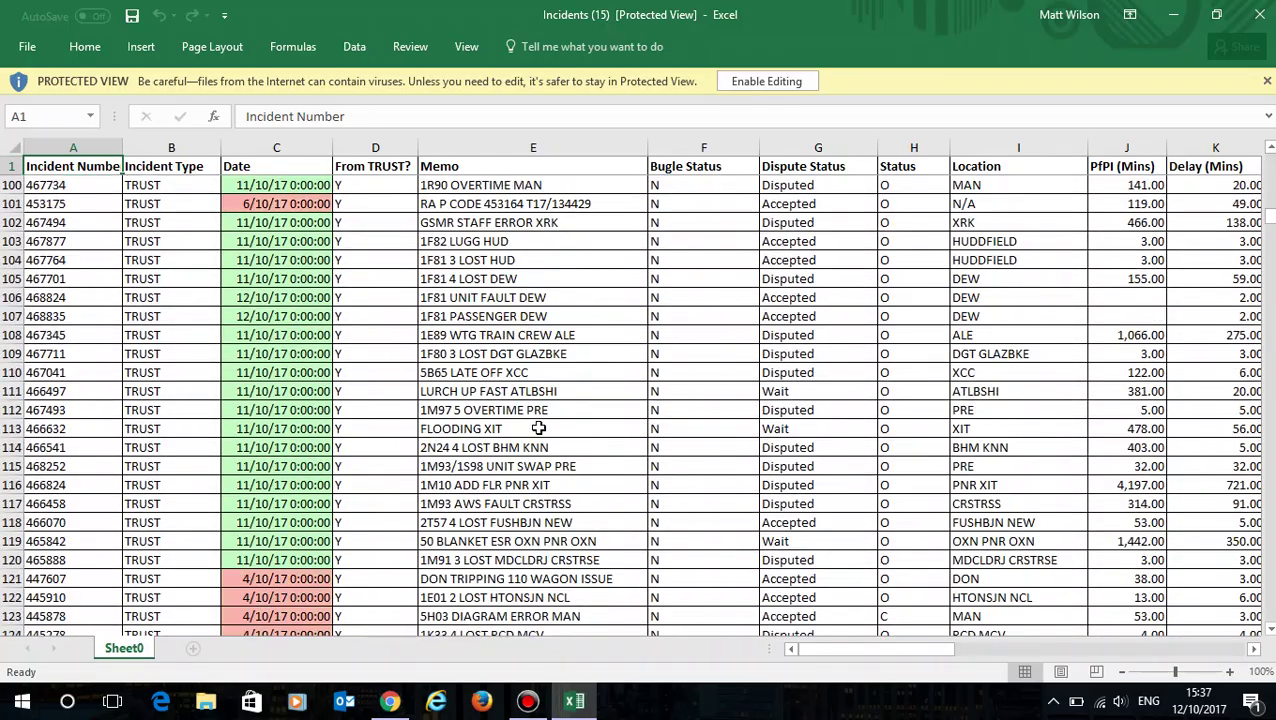
scroll(538, 428, "down", 20)
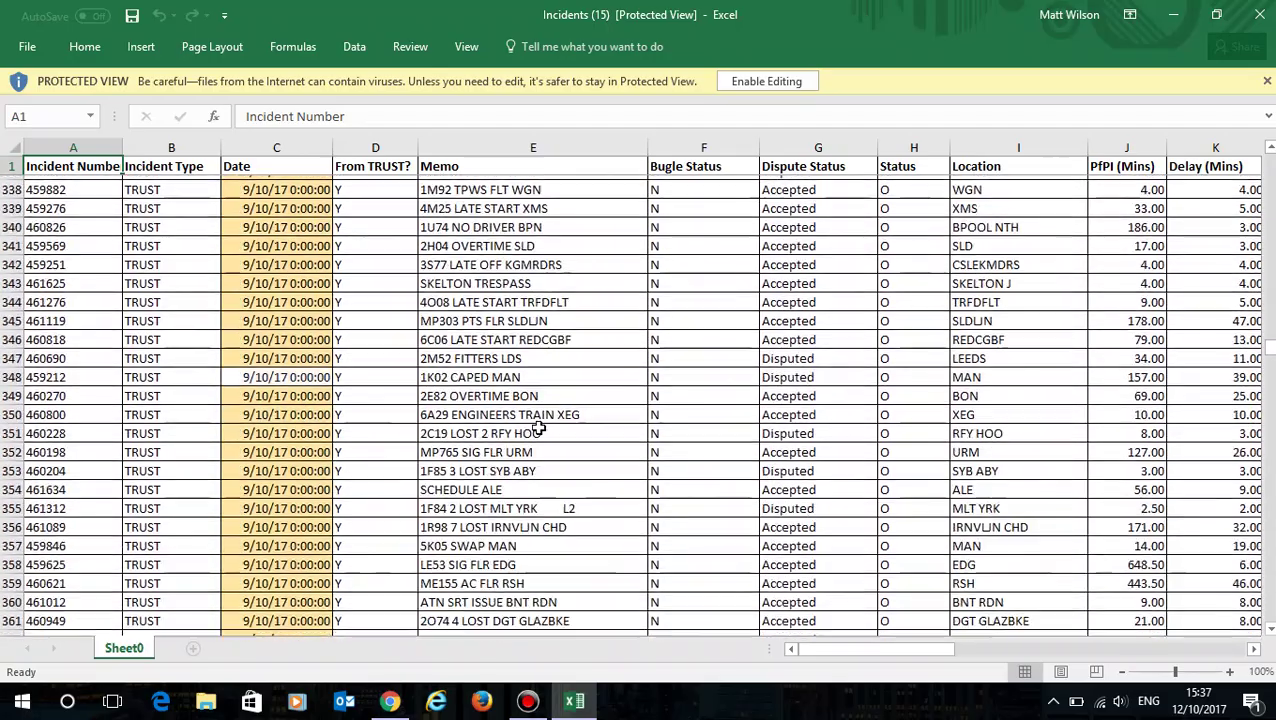
scroll(538, 428, "down", 20)
scroll(538, 428, "down", 20)
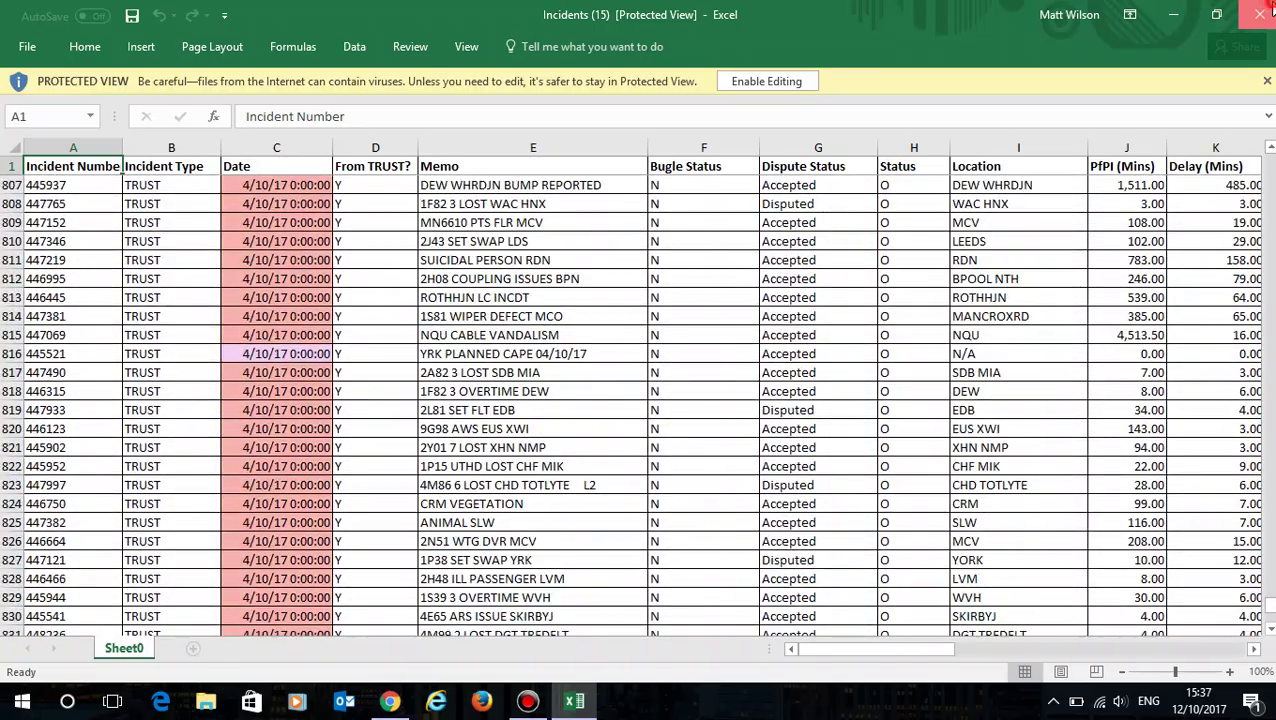
left_click(1262, 10)
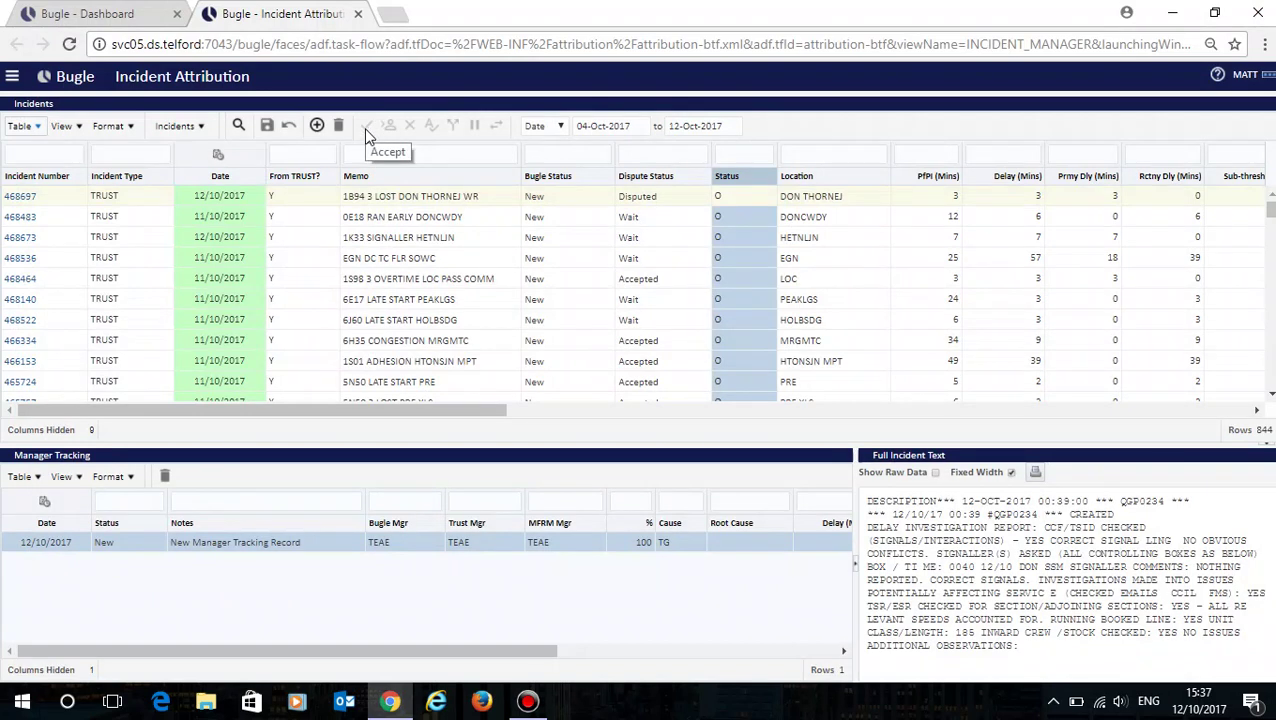
View the manager tracking and full text of incident 468483, and close Incident Attribution
left_click(593, 220)
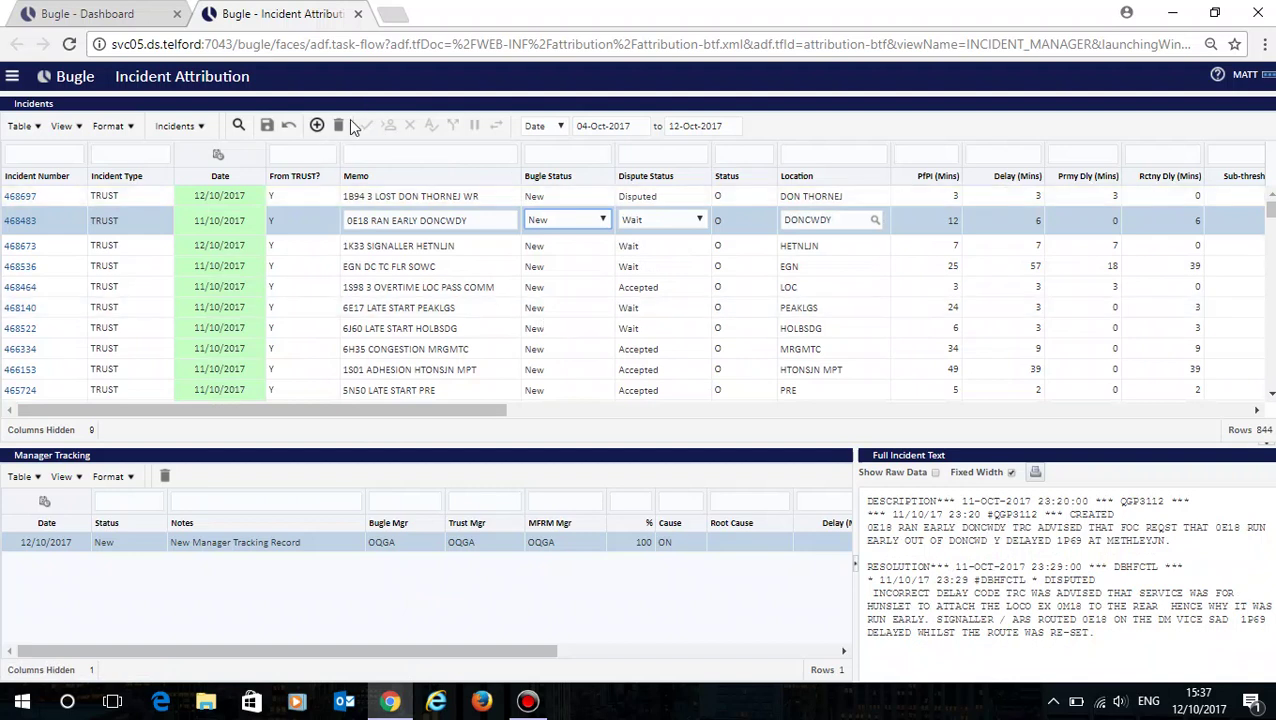
left_click(358, 15)
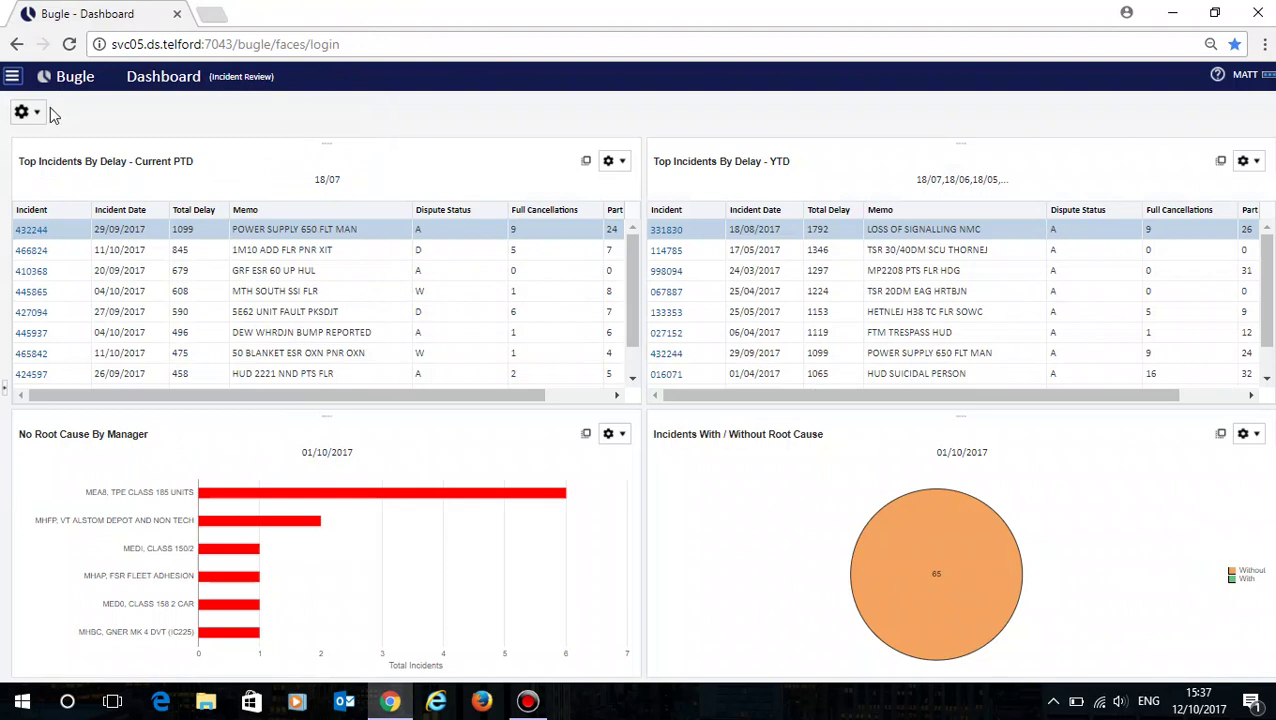
Open Load Control from the favourites, detach it into its own window and tile it side by side with the Dashboard
left_click(13, 78)
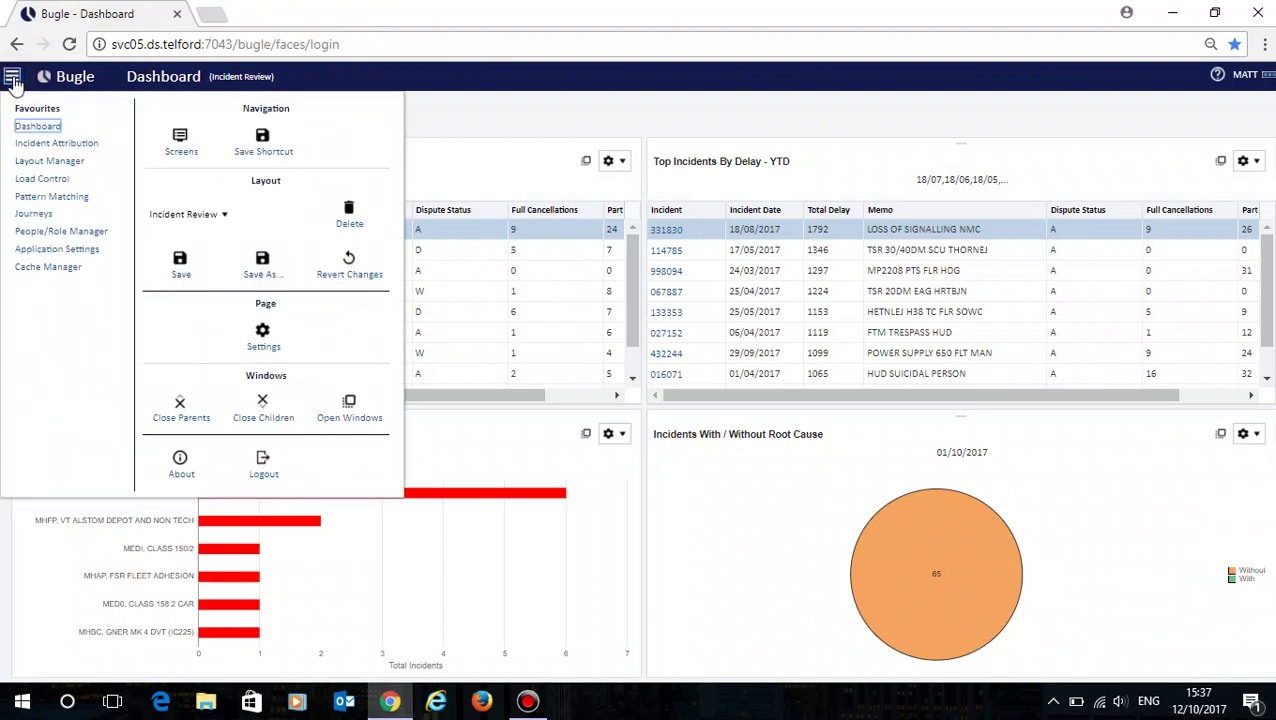
left_click(38, 180)
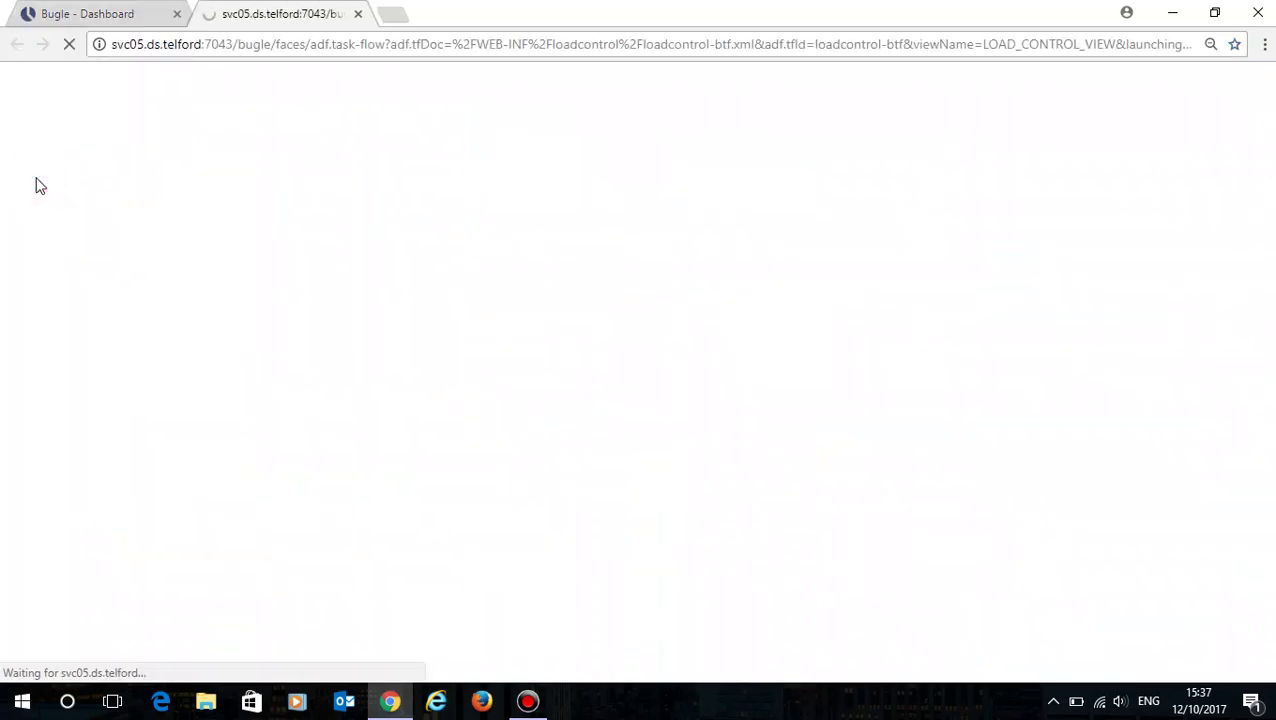
left_click(90, 18)
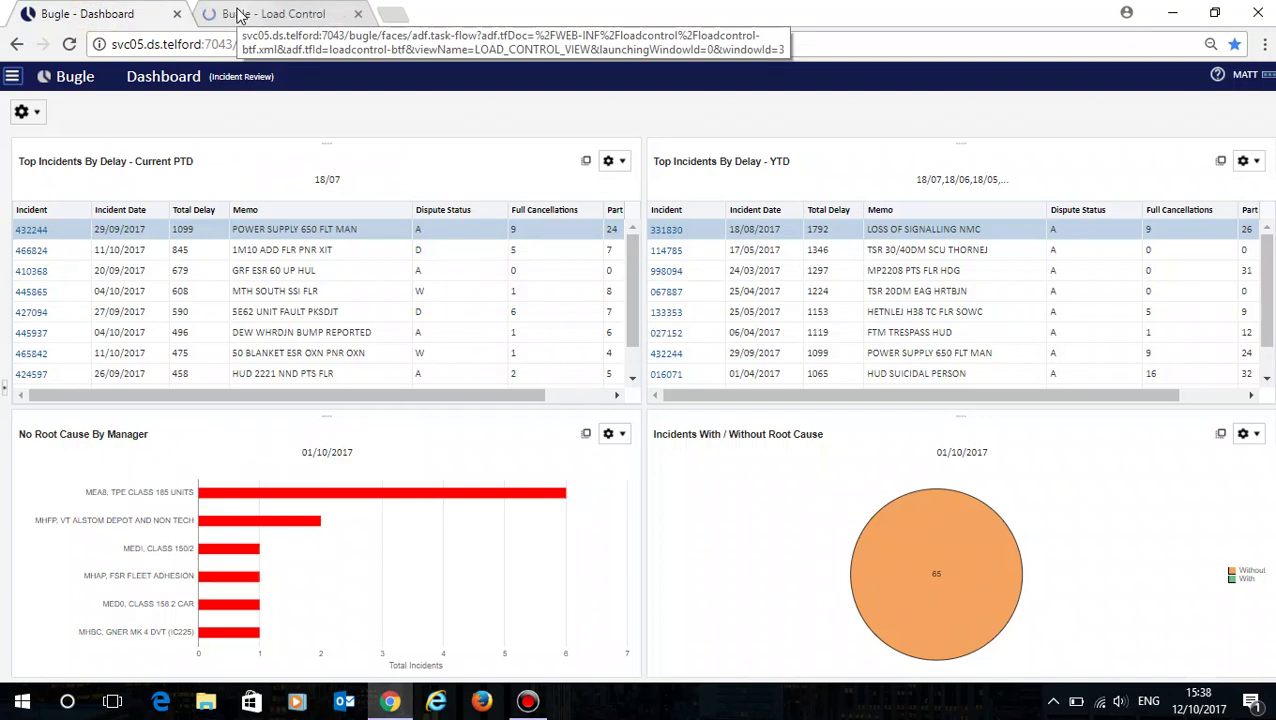
left_click(240, 14)
left_click_drag(240, 14, 447, 183)
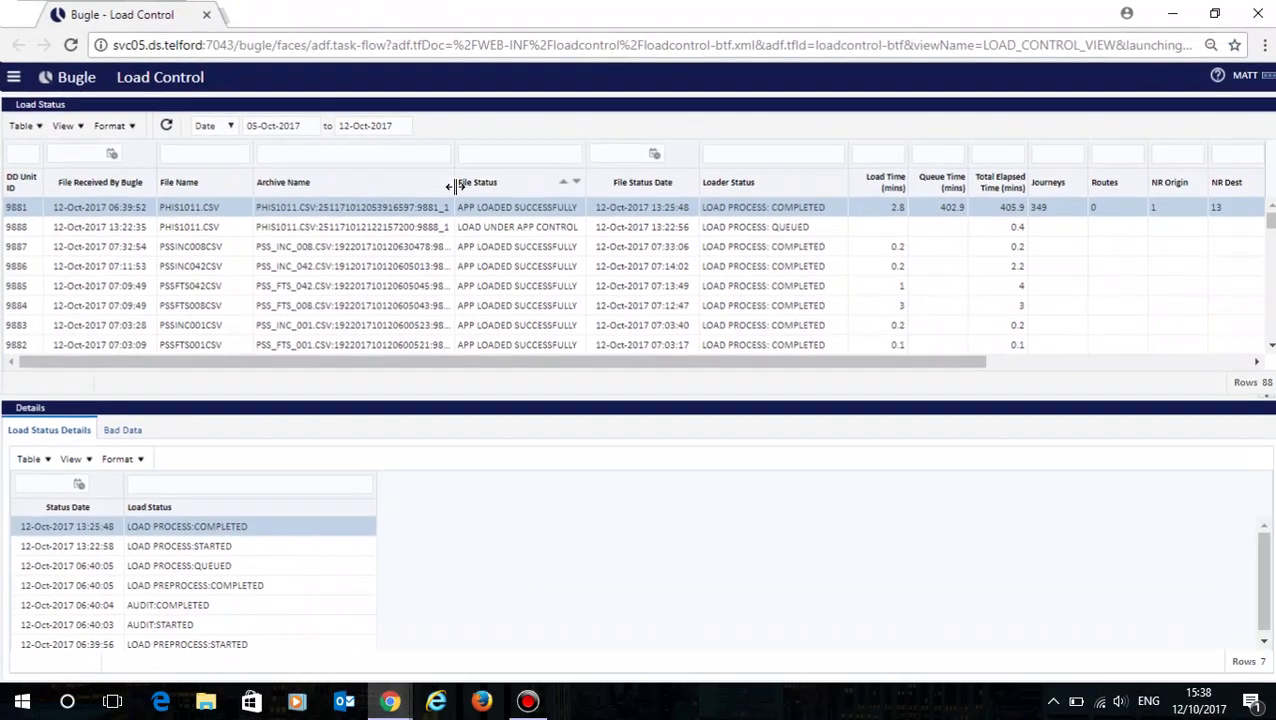
left_click_drag(395, 17, 1274, 65)
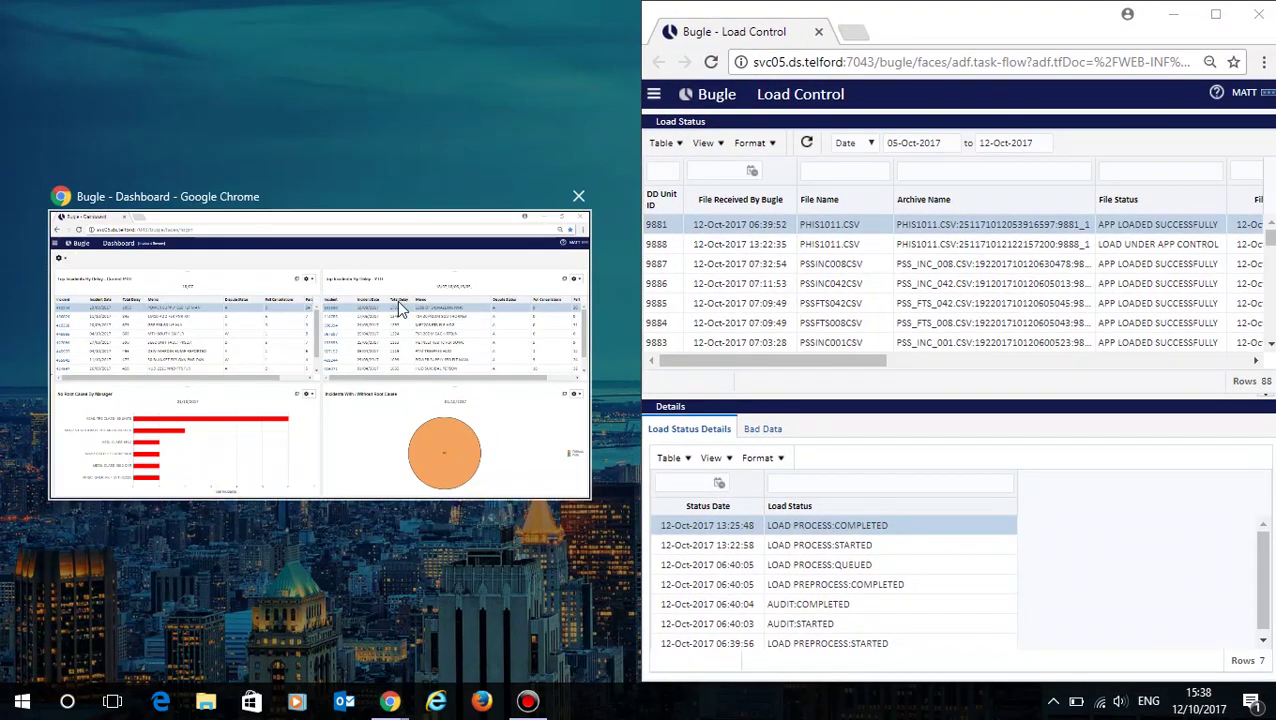
left_click(308, 282)
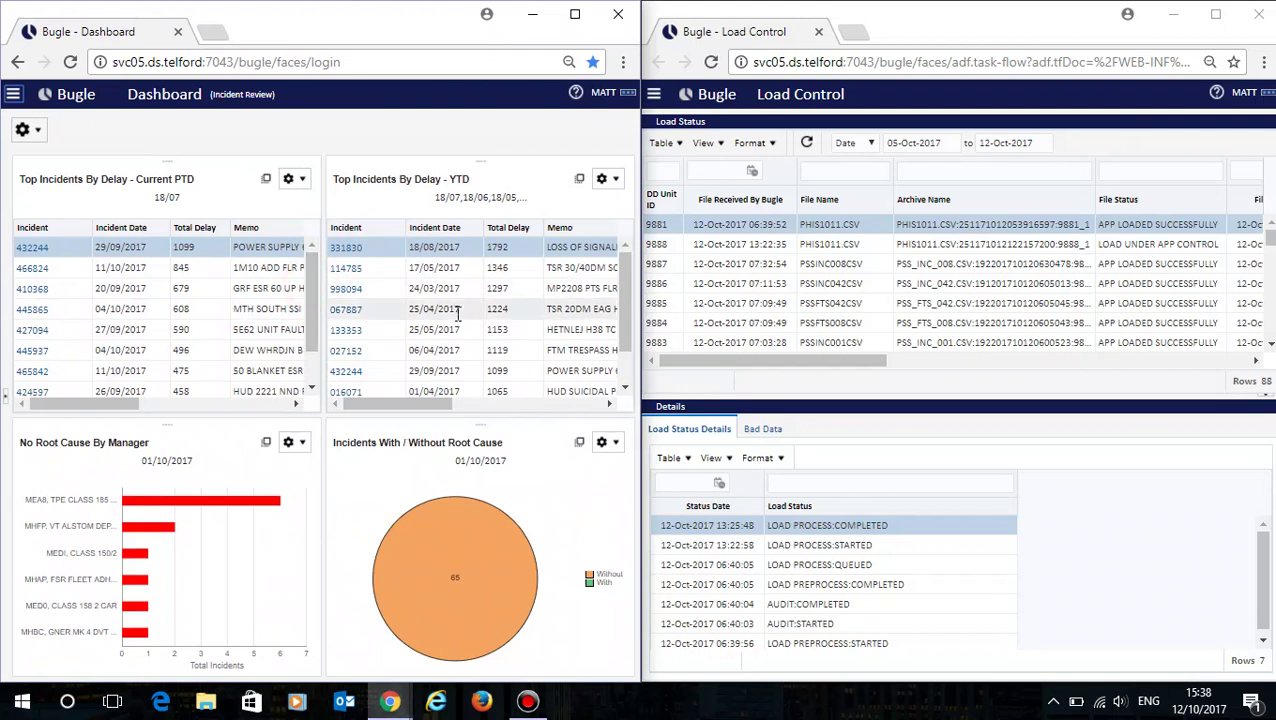
Enlarge the Top Incidents By Delay - Current PTD widget to fill the Dashboard and restore it to its normal size
left_click(266, 178)
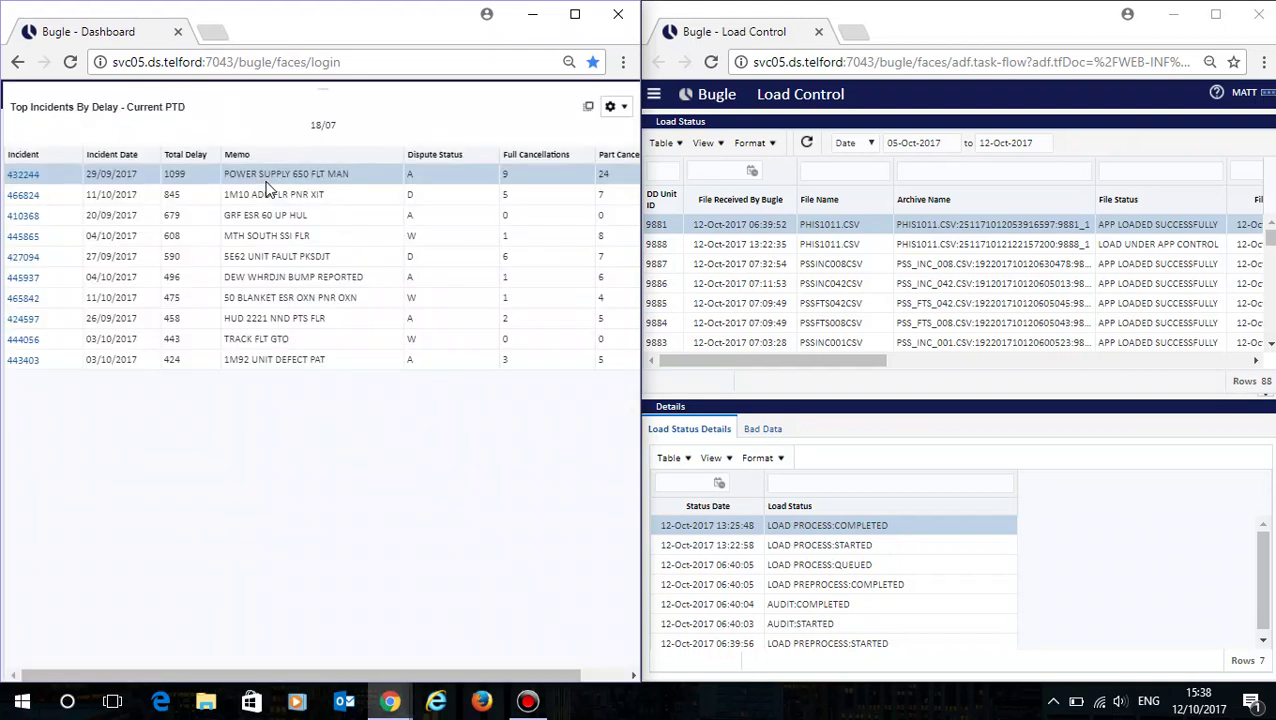
left_click(588, 107)
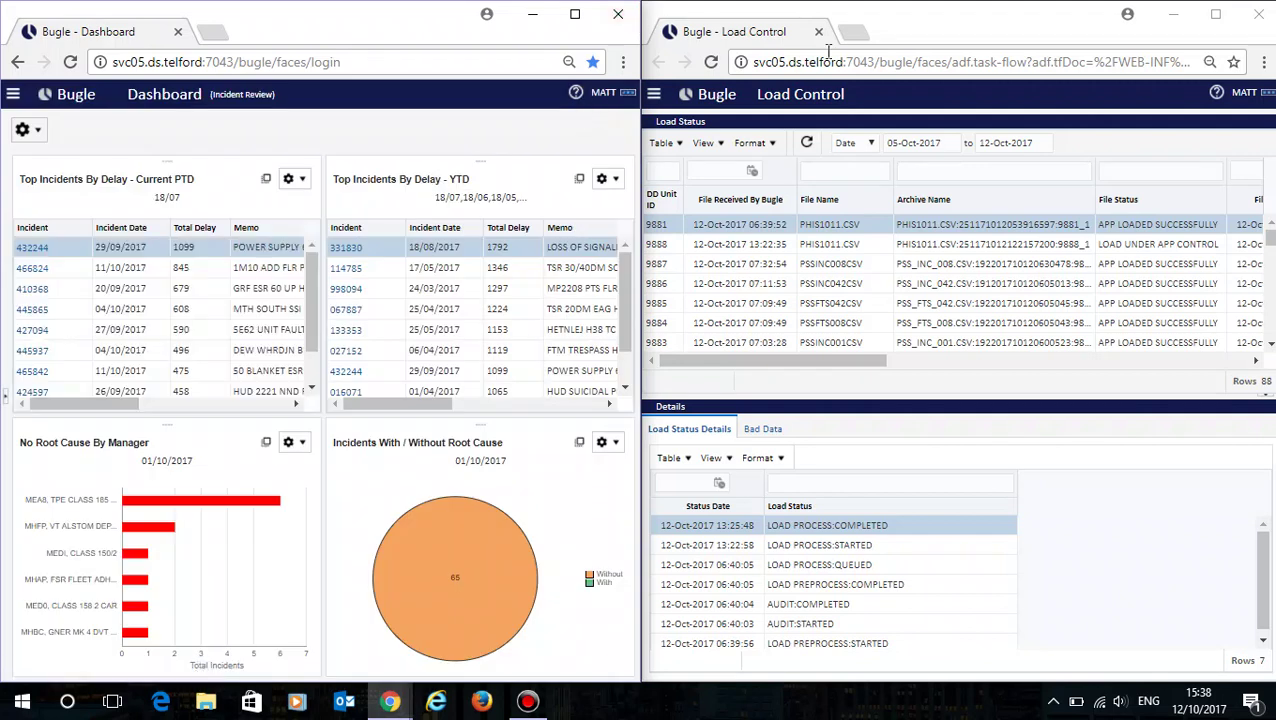
Close the Load Control window and maximize the Dashboard window
left_click(1268, 16)
left_click(575, 14)
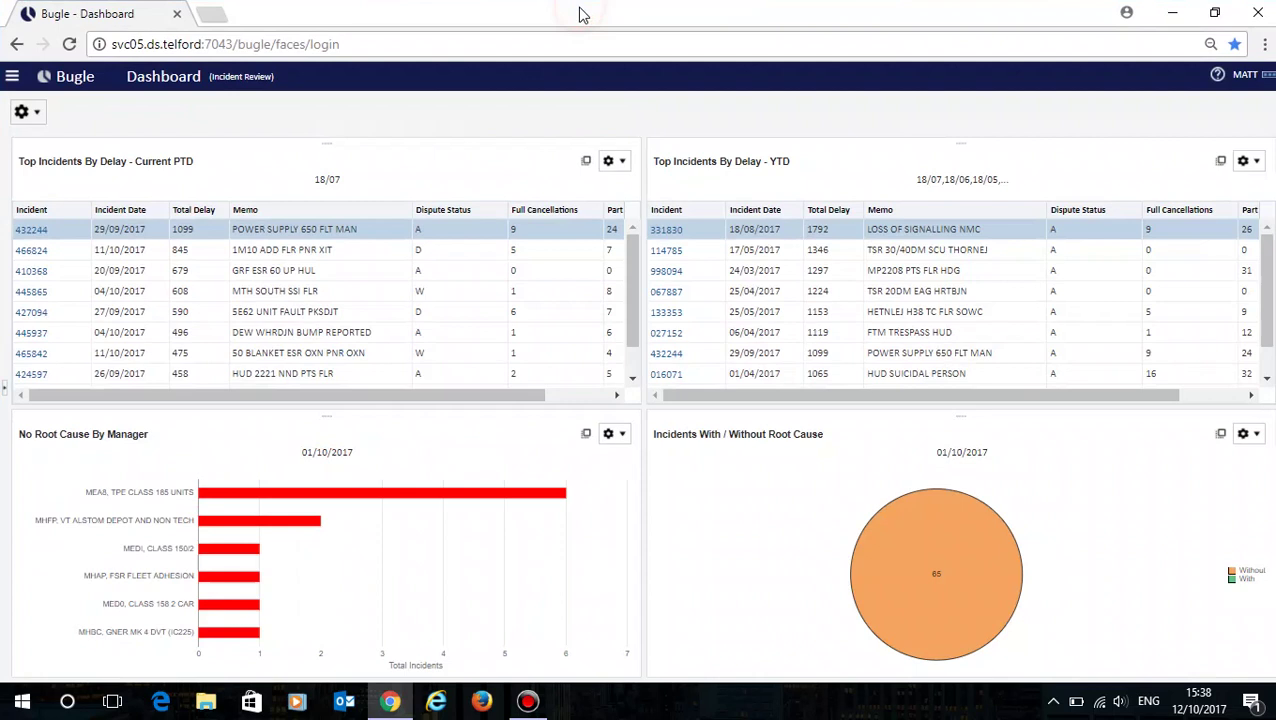
left_click(13, 78)
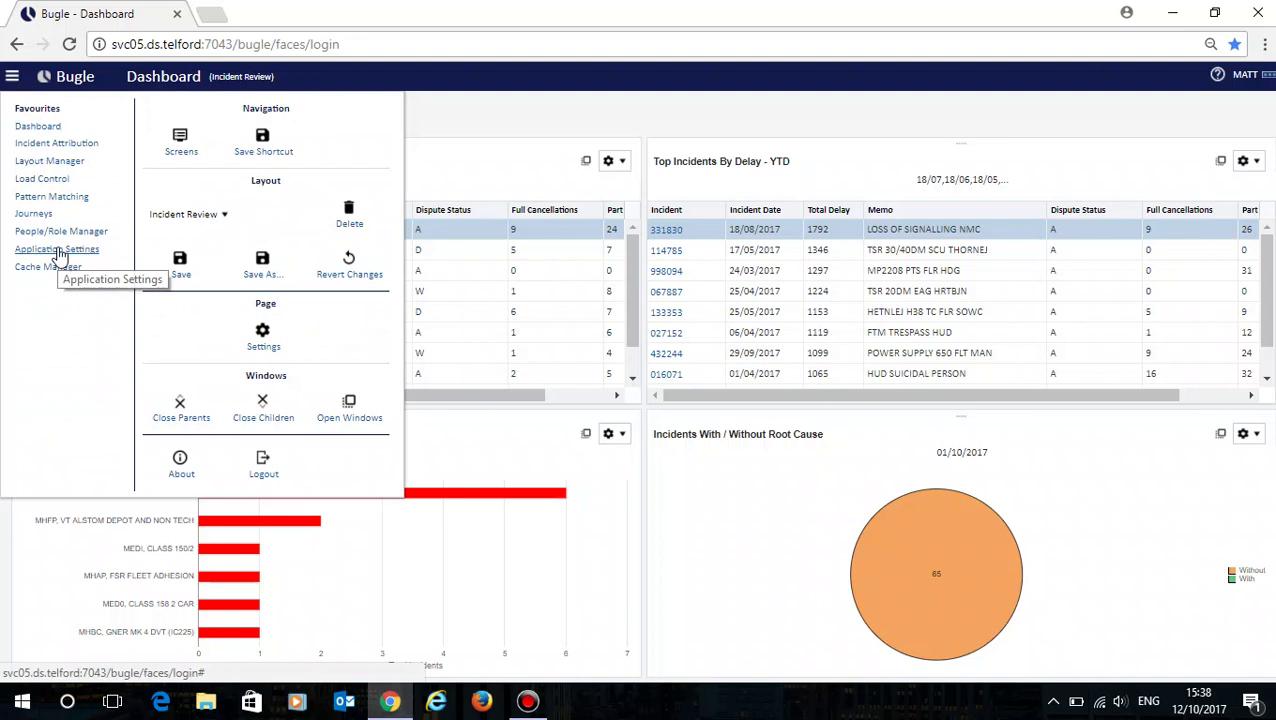
left_click(560, 118)
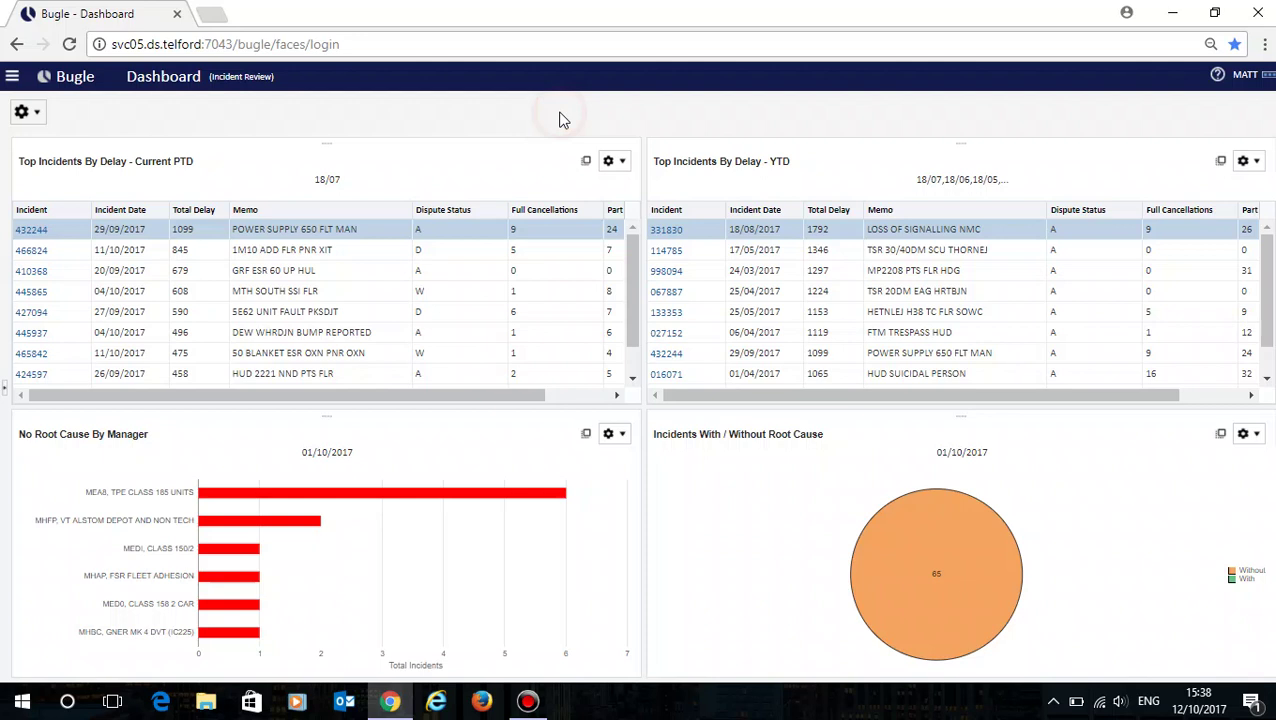
left_click(530, 701)
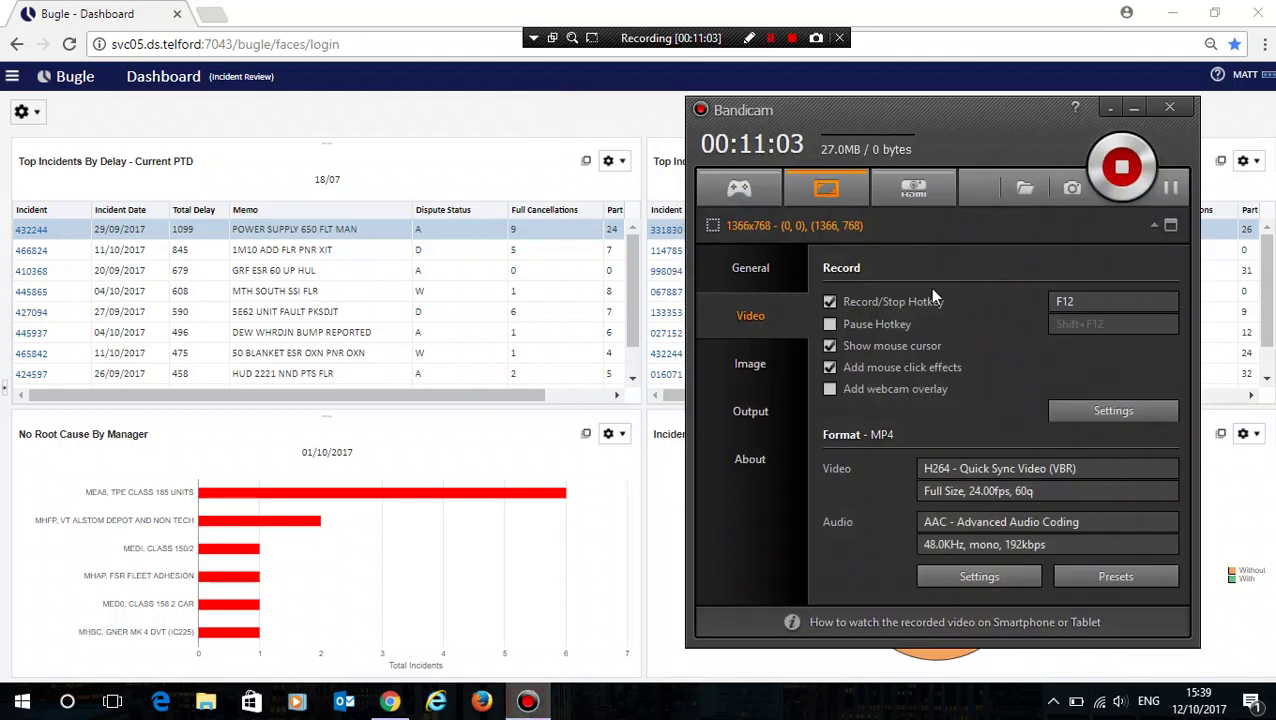